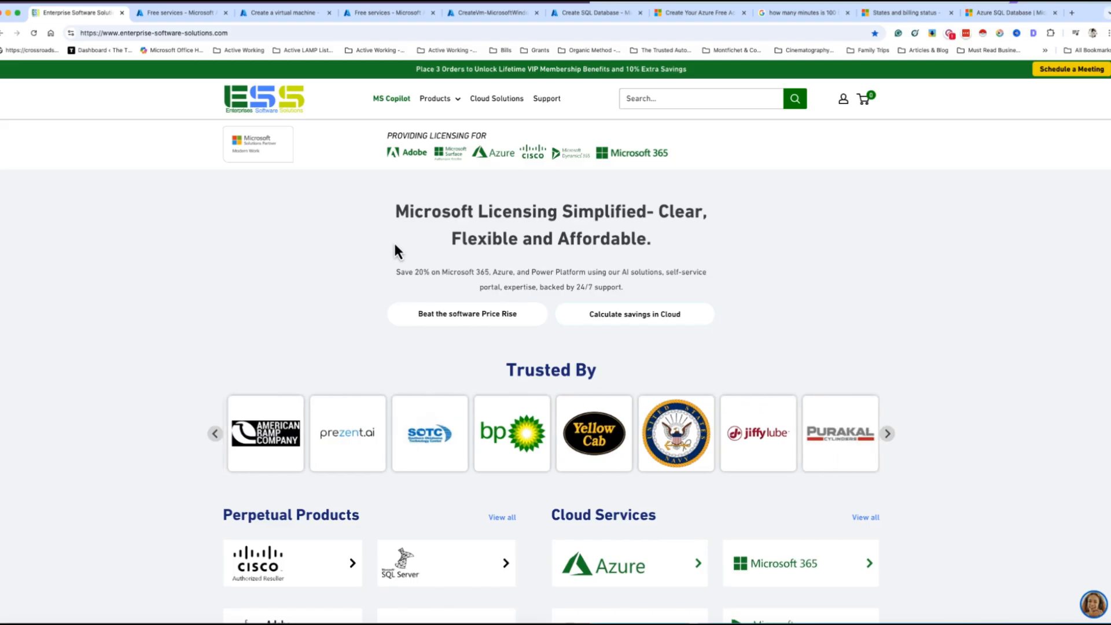
# Bring Chrome to the Azure Free services page listing the 12-month free offers
pyautogui.scroll(-5, 637, 274)
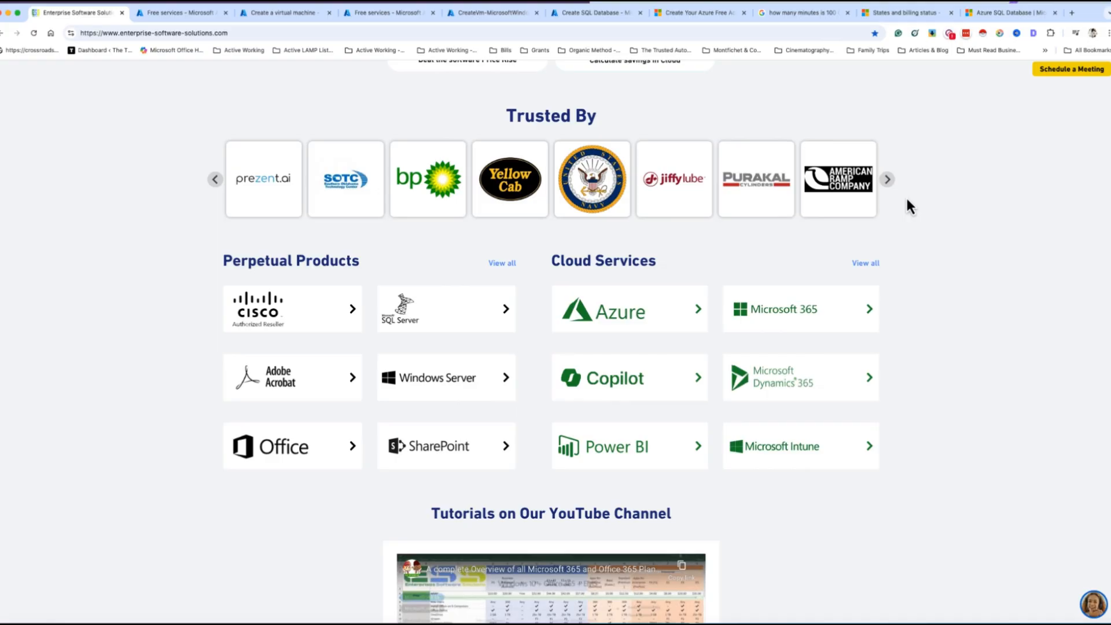
pyautogui.scroll(3, 839, 209)
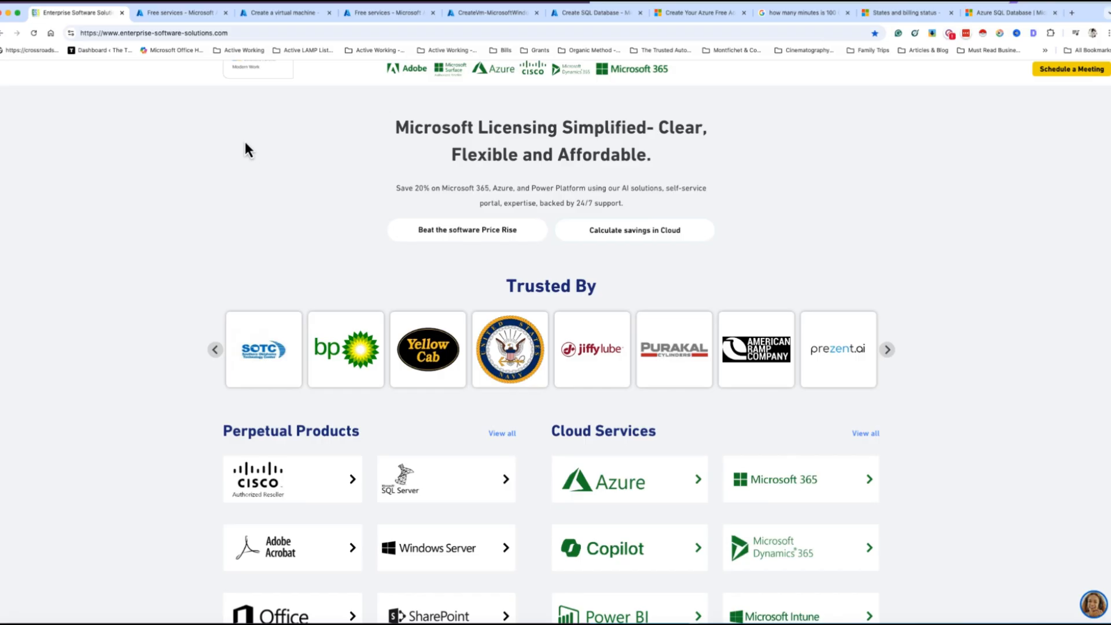
pyautogui.click(176, 17)
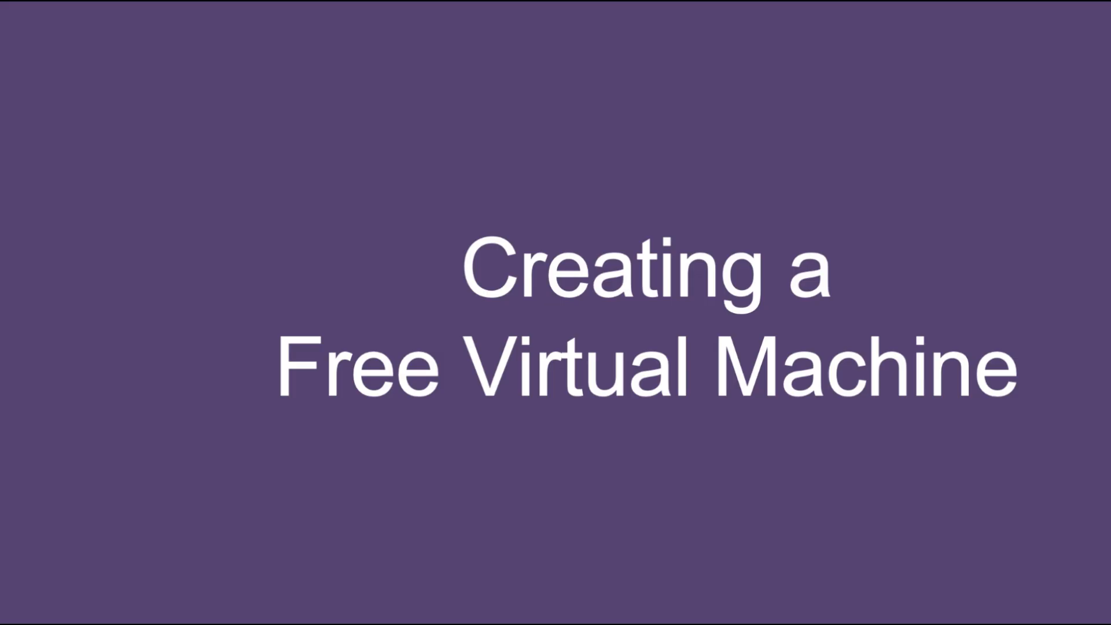
pyautogui.press('super+Tab')
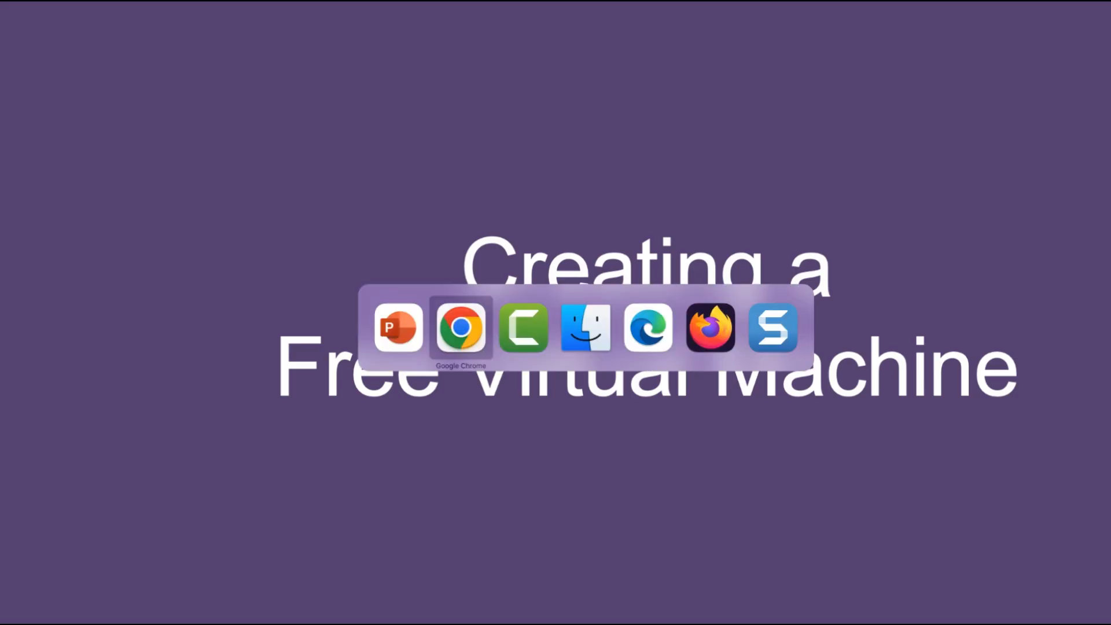
pyautogui.press('super+Tab')
pyautogui.press('super+Tab')
pyautogui.press('super+Tab')
pyautogui.press('super+Tab')
pyautogui.press('super+Tab')
pyautogui.press('super+Tab')
pyautogui.press('super+Tab')
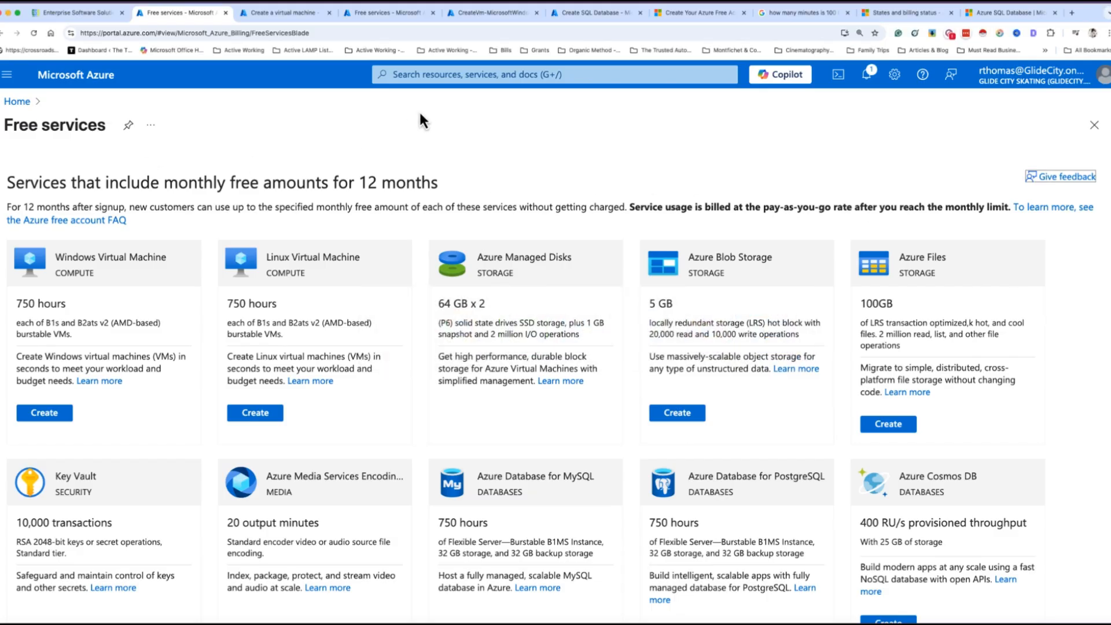
# Try portal searches for 'free s' and 'vir' without picking a result
pyautogui.click(416, 81)
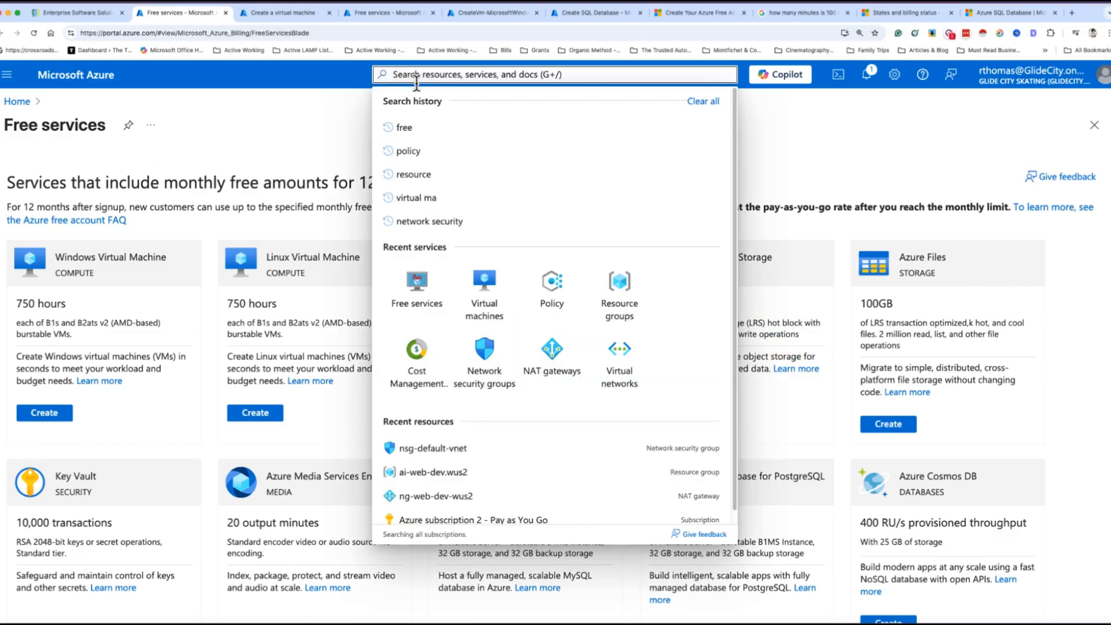
pyautogui.write('free')
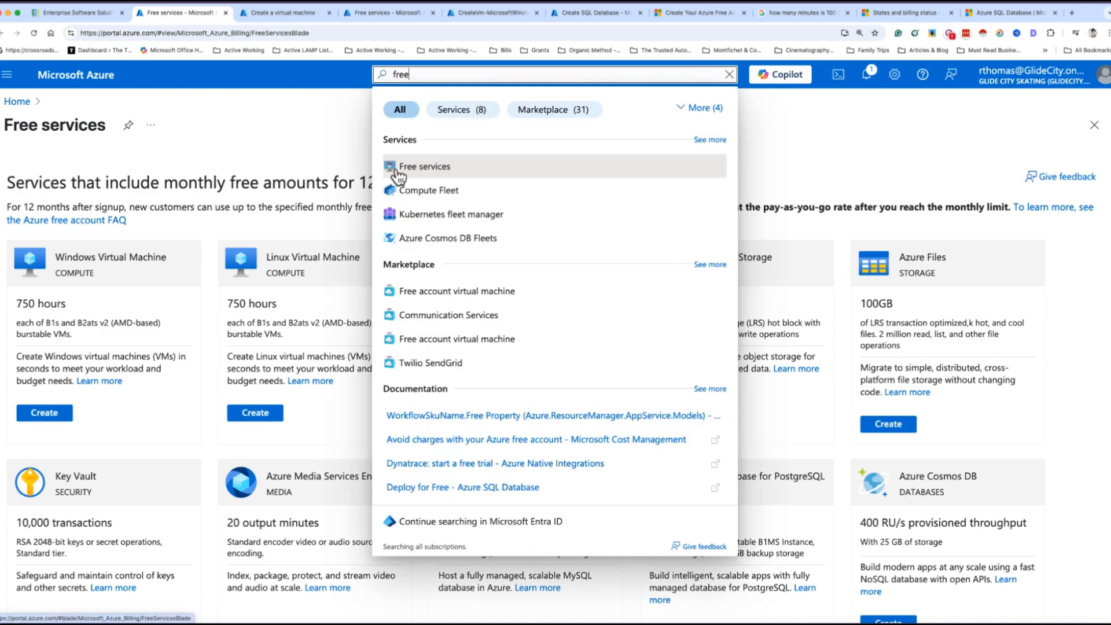
pyautogui.write(' s')
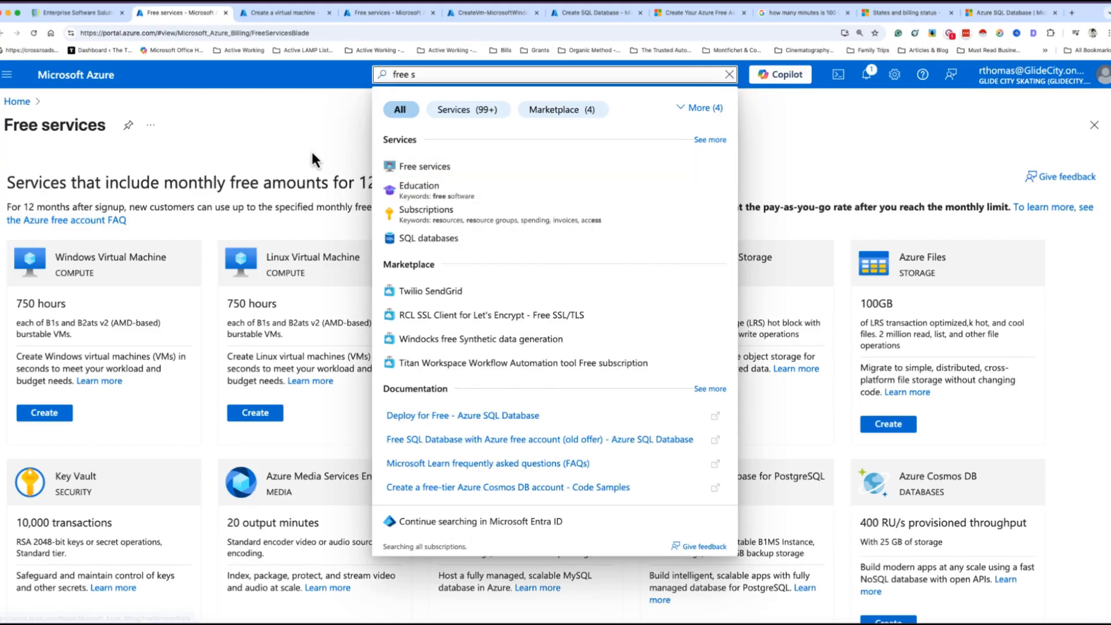
pyautogui.click(312, 151)
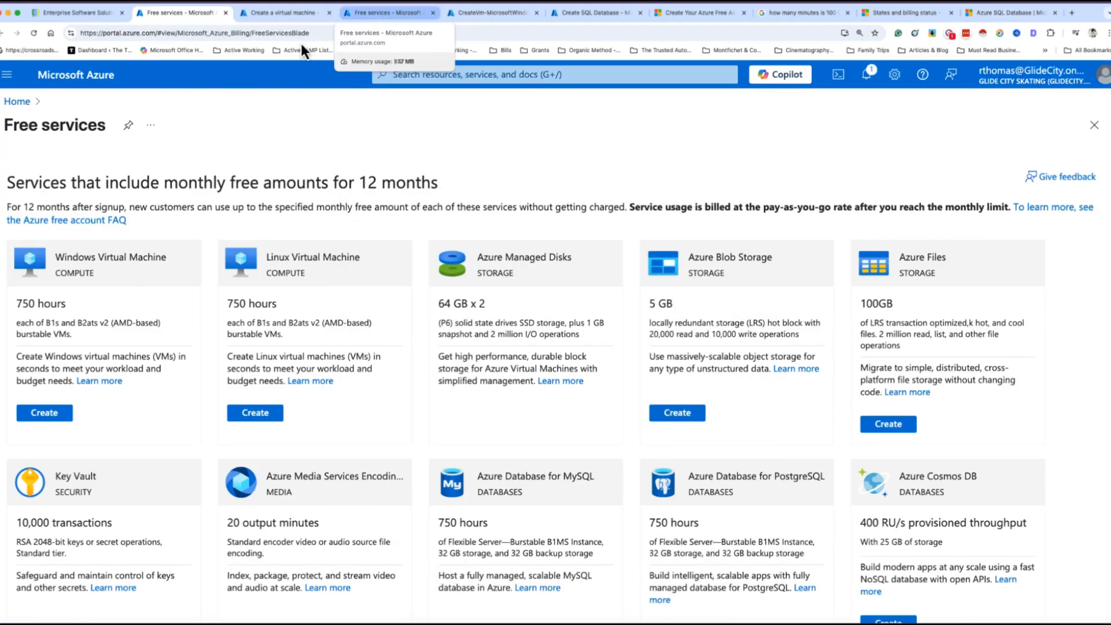
pyautogui.click(403, 77)
pyautogui.write('vir')
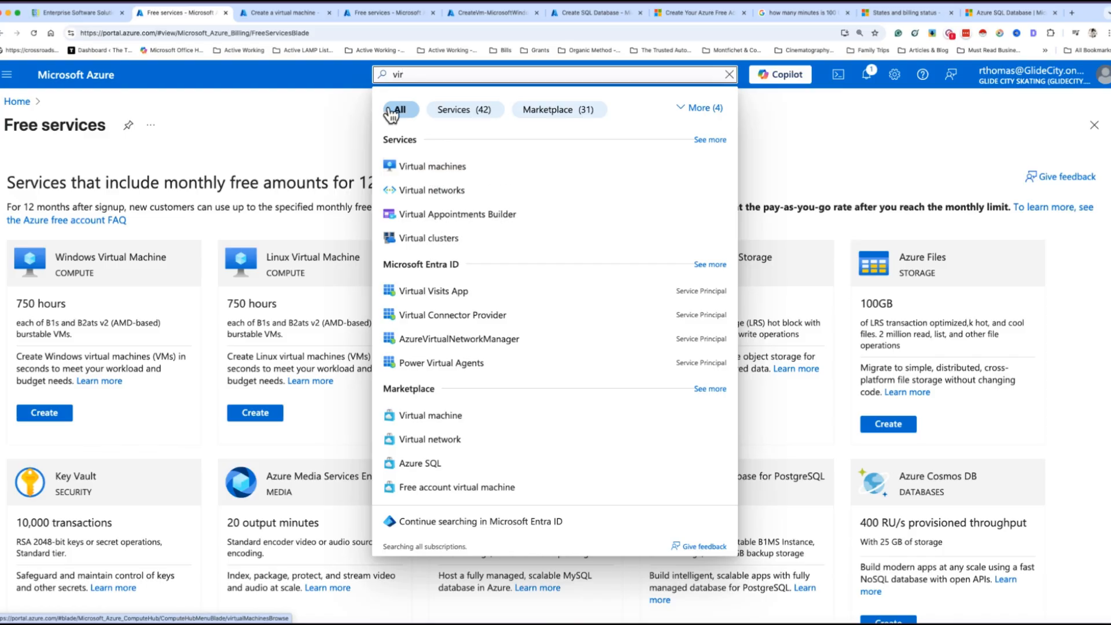
pyautogui.click(234, 133)
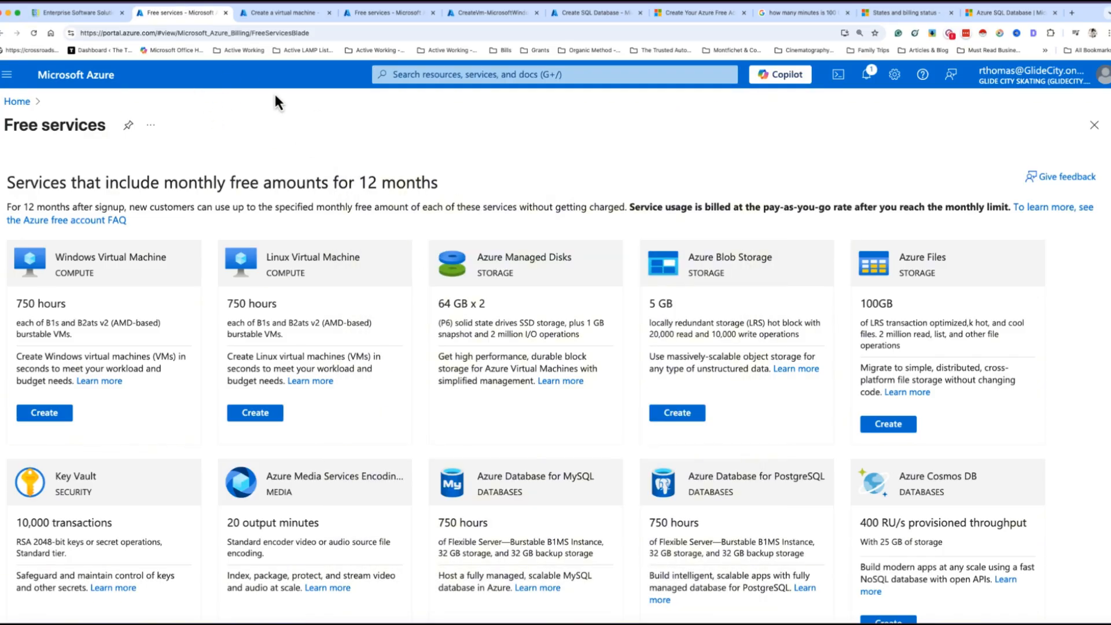
# Look over the open VM creation form, then return to the Free services page
pyautogui.click(263, 17)
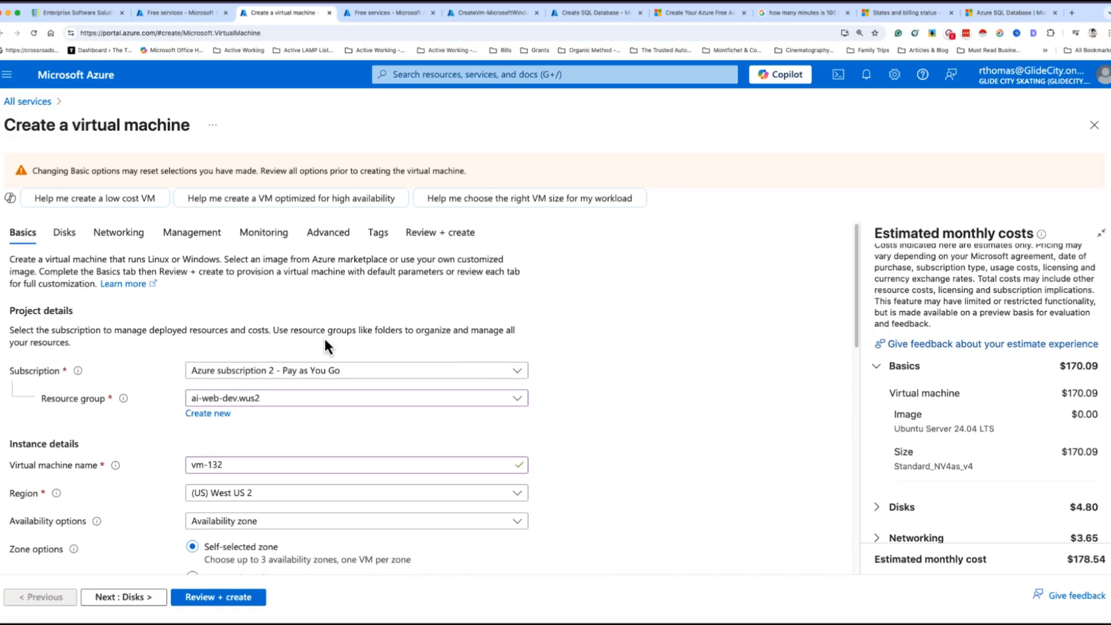
pyautogui.scroll(-2, 370, 341)
pyautogui.scroll(2, 360, 327)
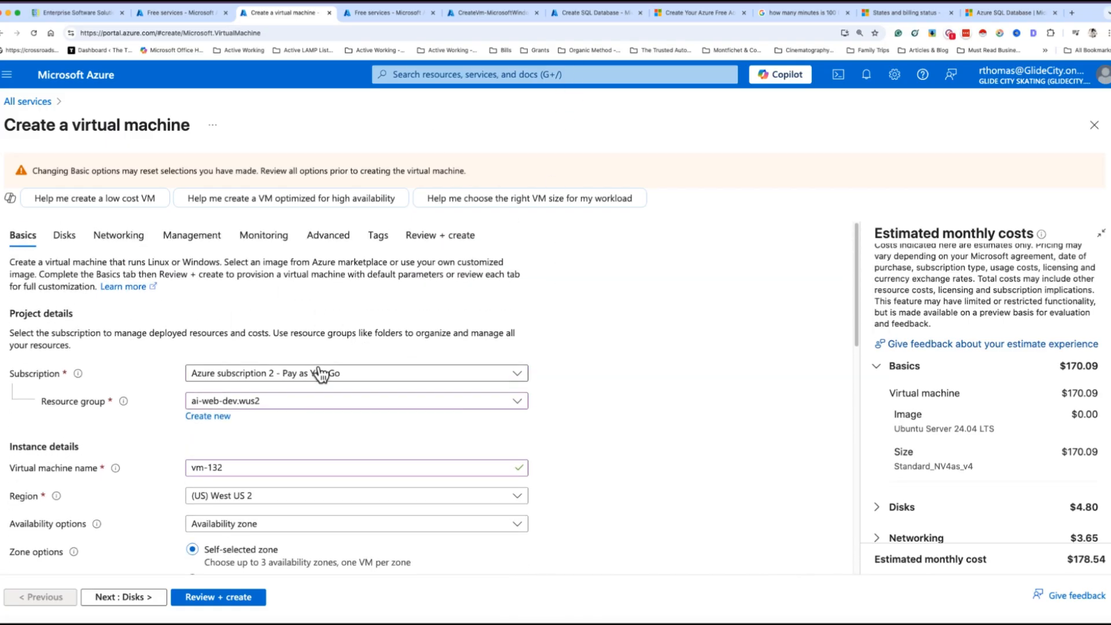
pyautogui.scroll(-3, 300, 358)
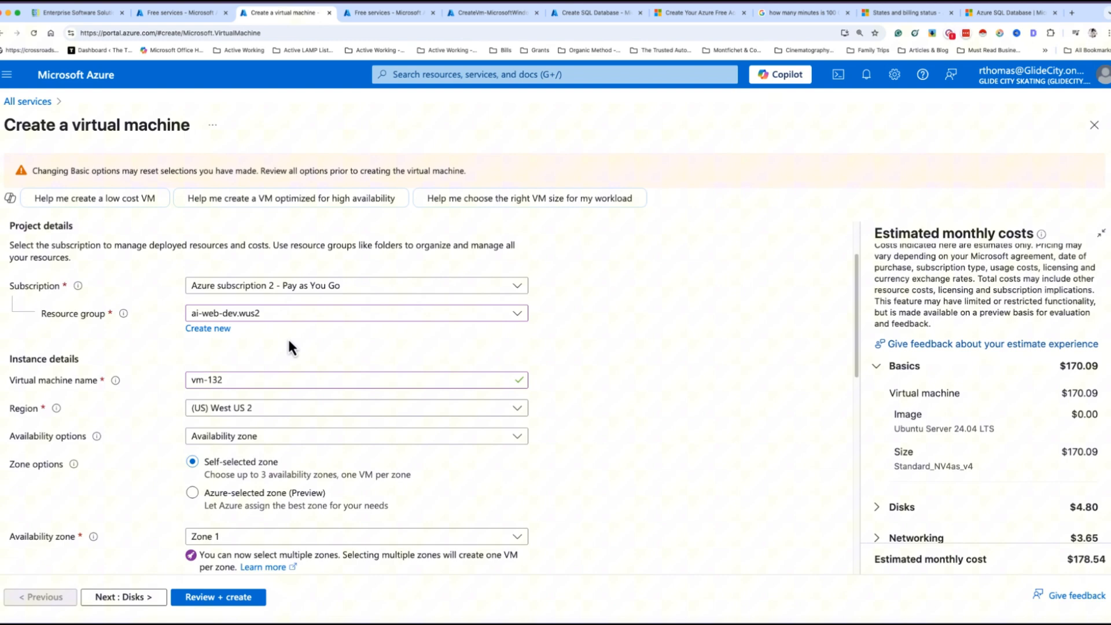
pyautogui.click(181, 14)
# Search 'vir' and open the Virtual machines service
pyautogui.click(391, 80)
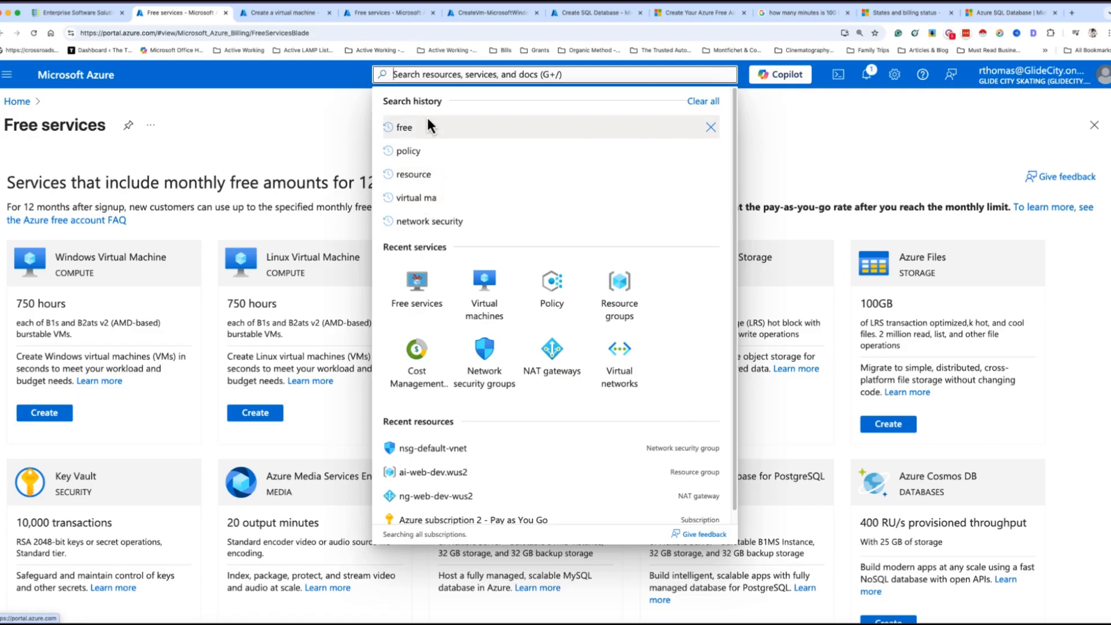
pyautogui.write('vir')
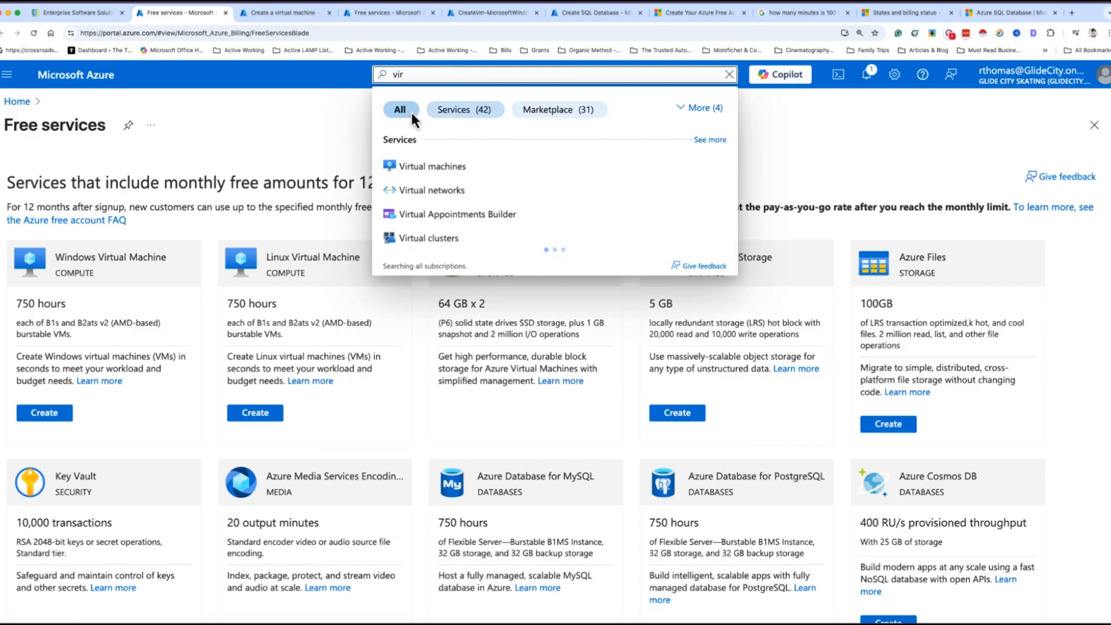
pyautogui.click(414, 169)
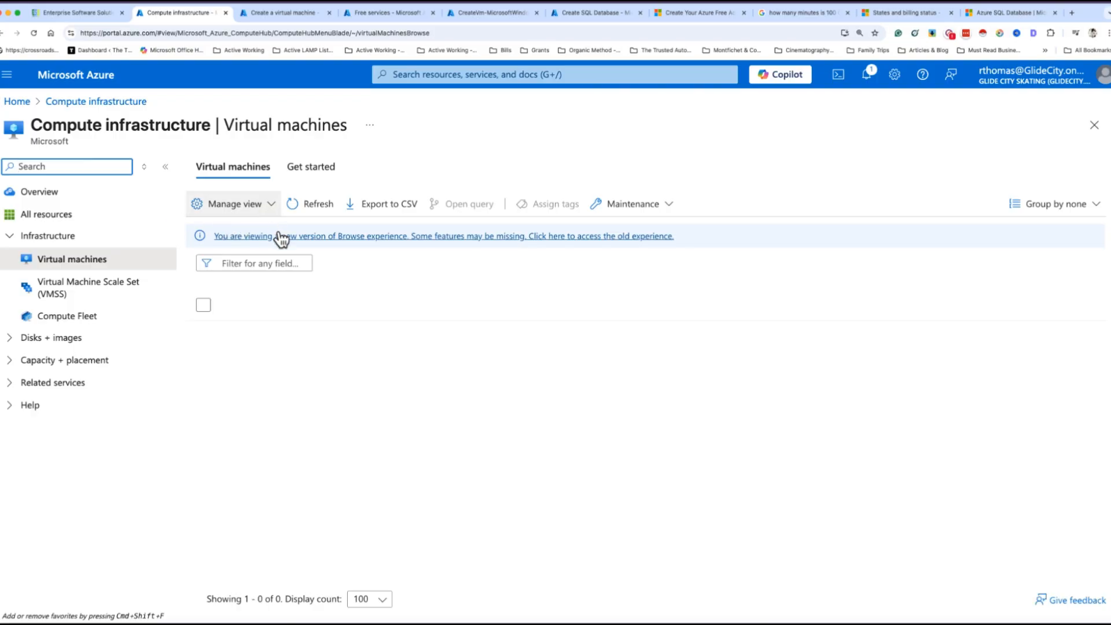
# Return to the VM creation form and keep ai-web-dev.wus2 as the resource group
pyautogui.click(244, 203)
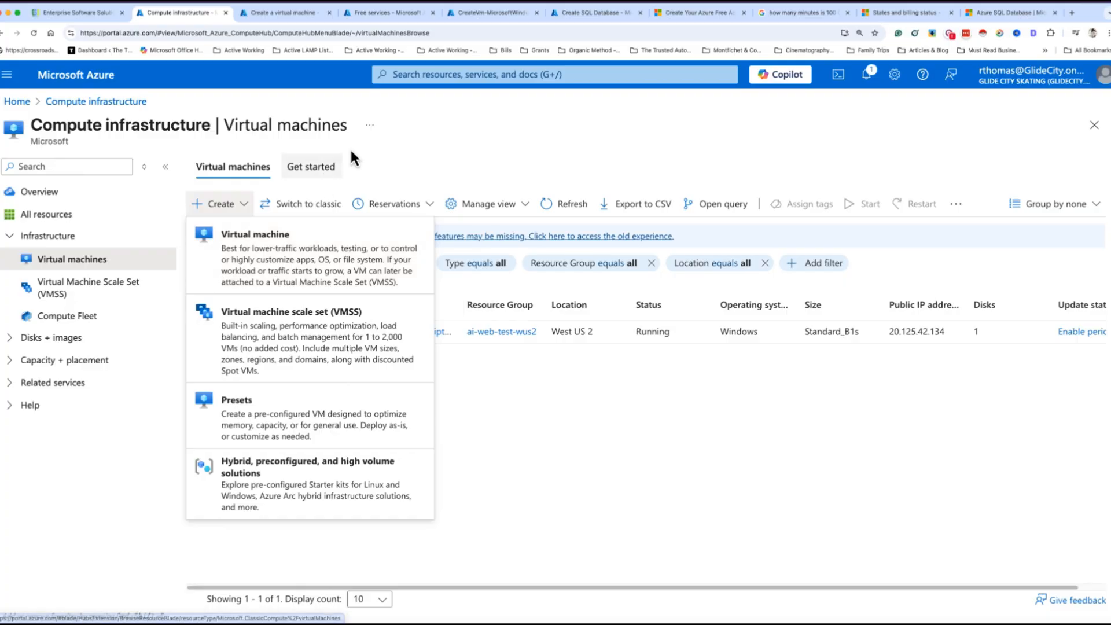
pyautogui.click(294, 12)
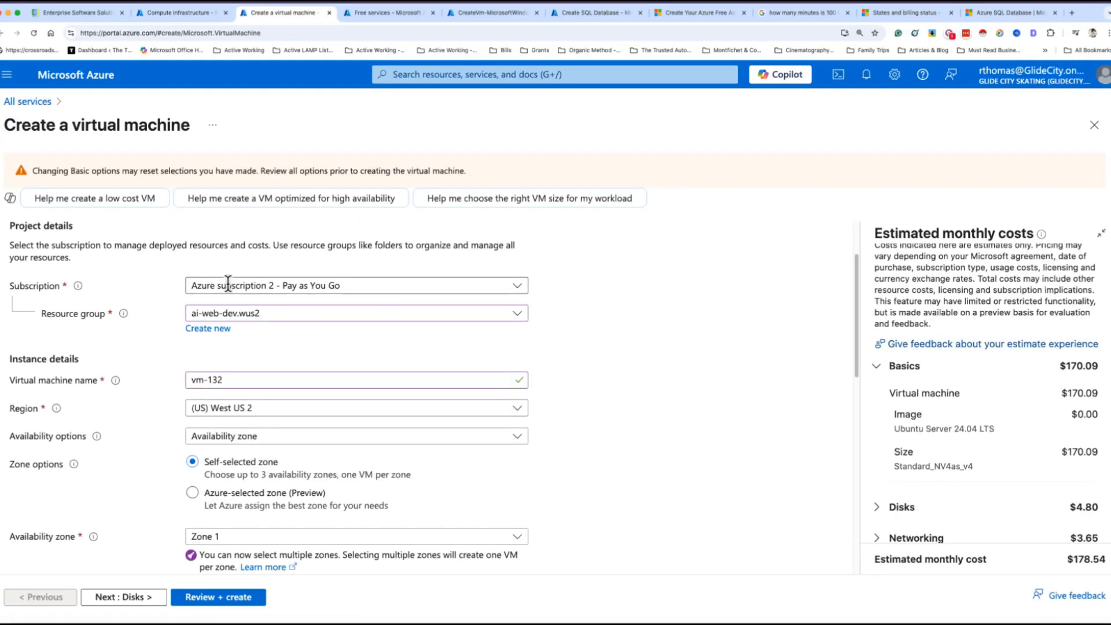
pyautogui.click(279, 324)
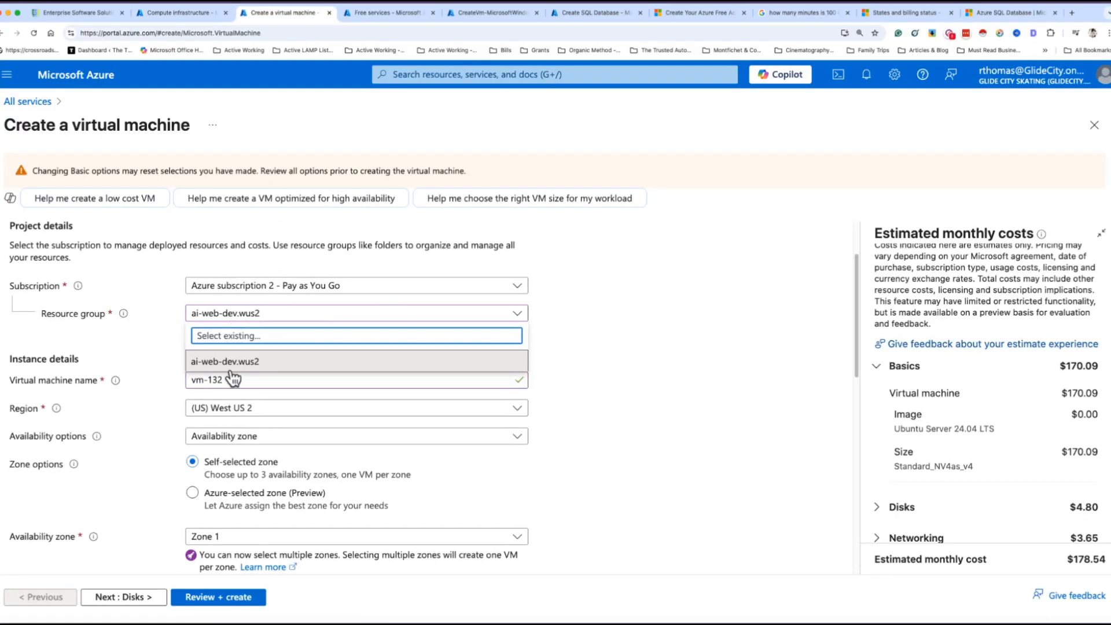
pyautogui.click(650, 380)
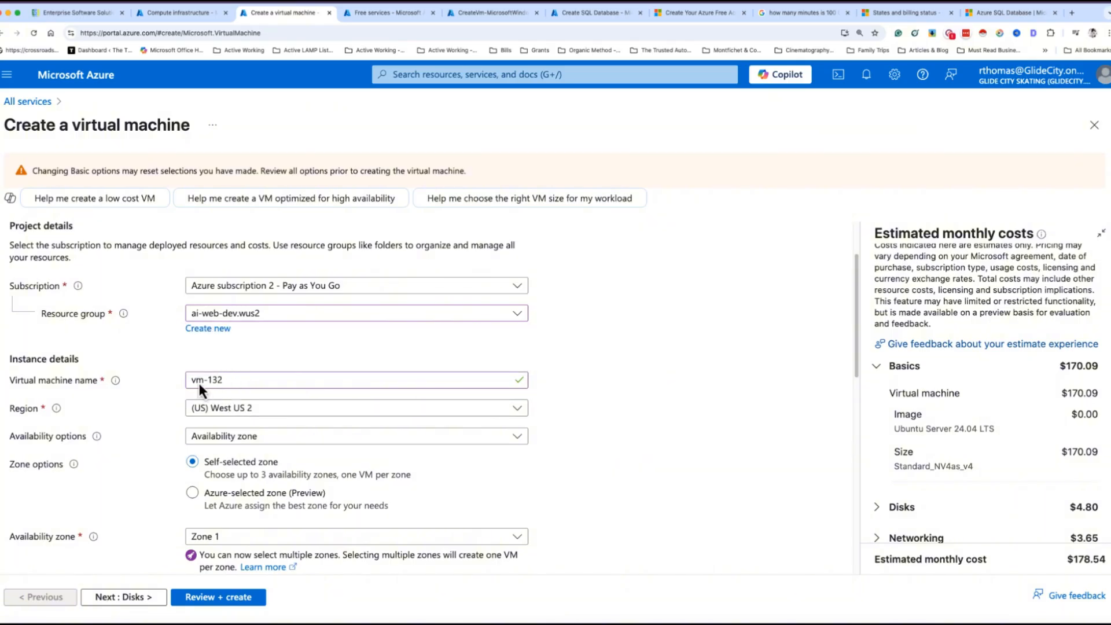
# Keep region West US 2 with the Availability zone option set to Zone 1 only
pyautogui.scroll(-1, 269, 422)
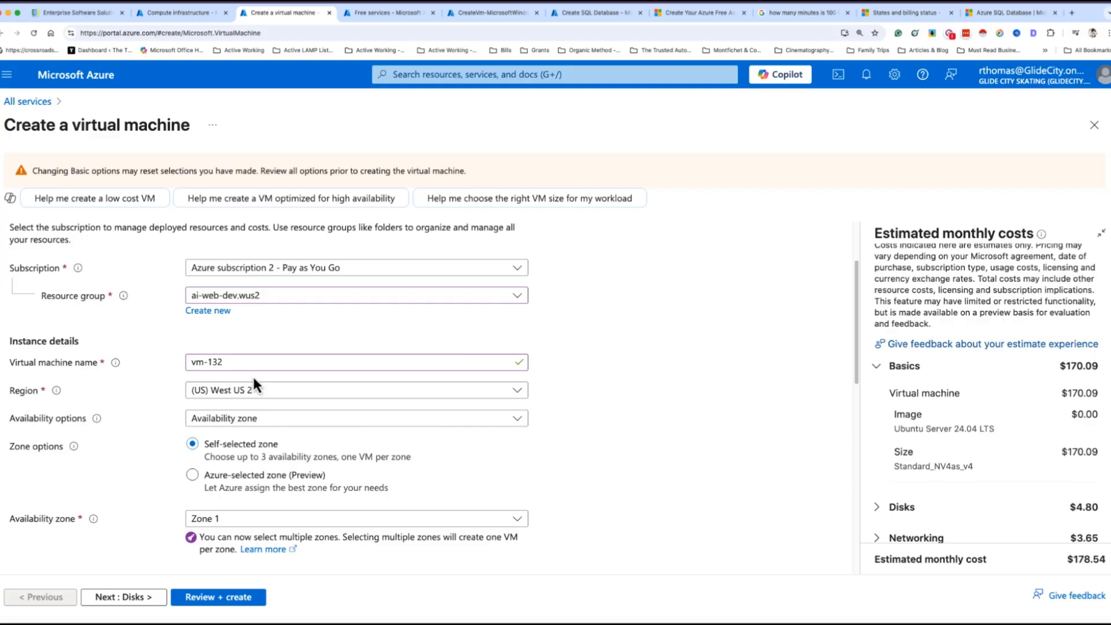
pyautogui.click(289, 390)
pyautogui.click(700, 456)
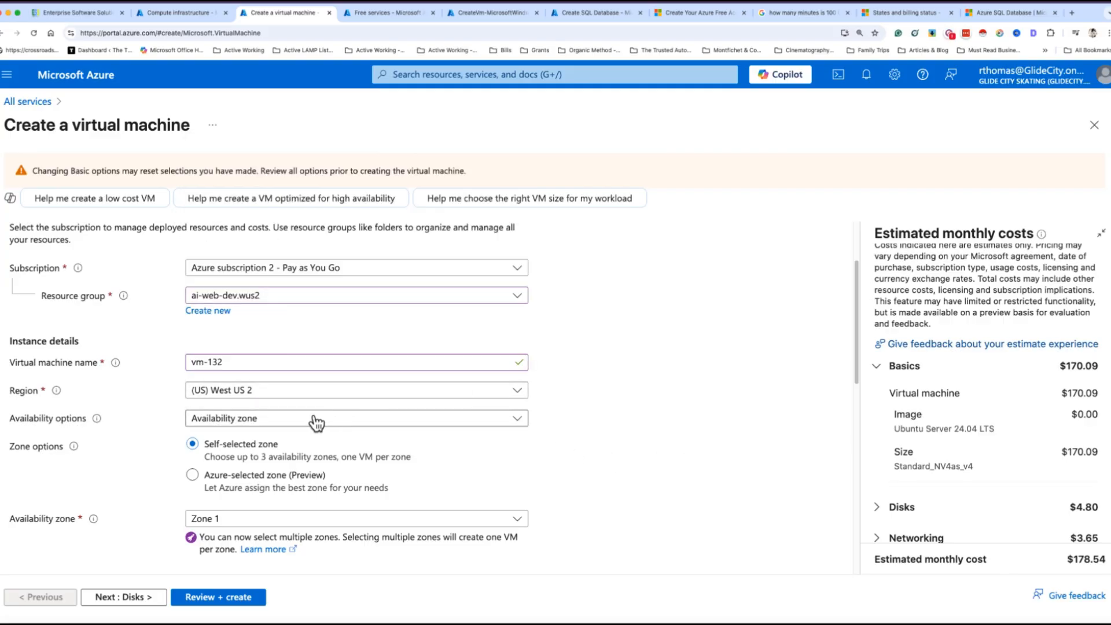
pyautogui.click(298, 426)
pyautogui.click(647, 487)
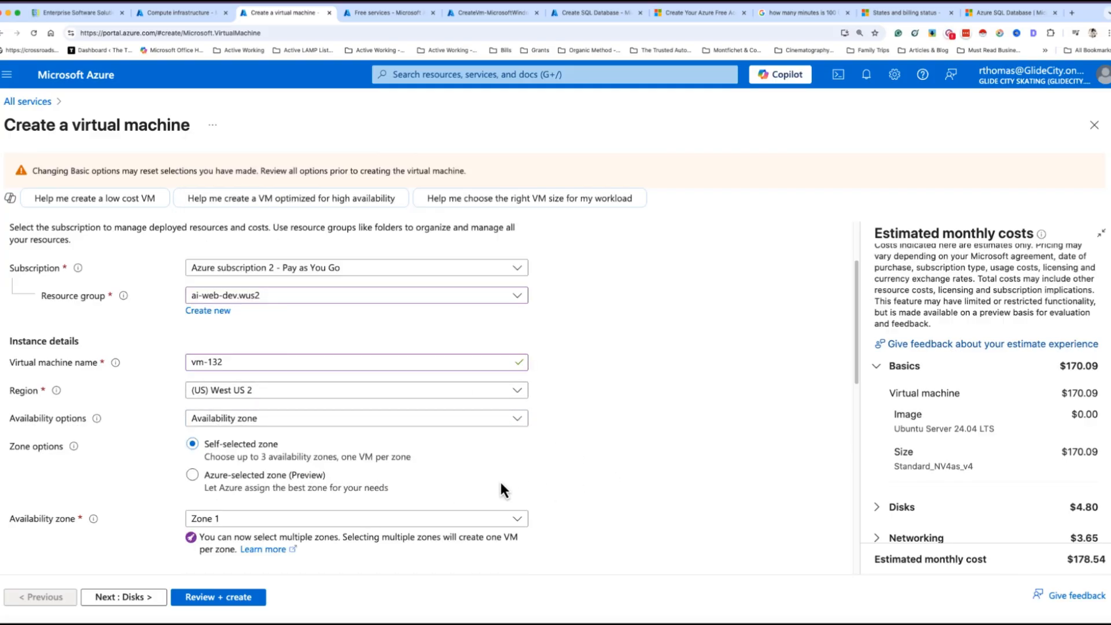
pyautogui.scroll(-2, 463, 472)
pyautogui.click(242, 416)
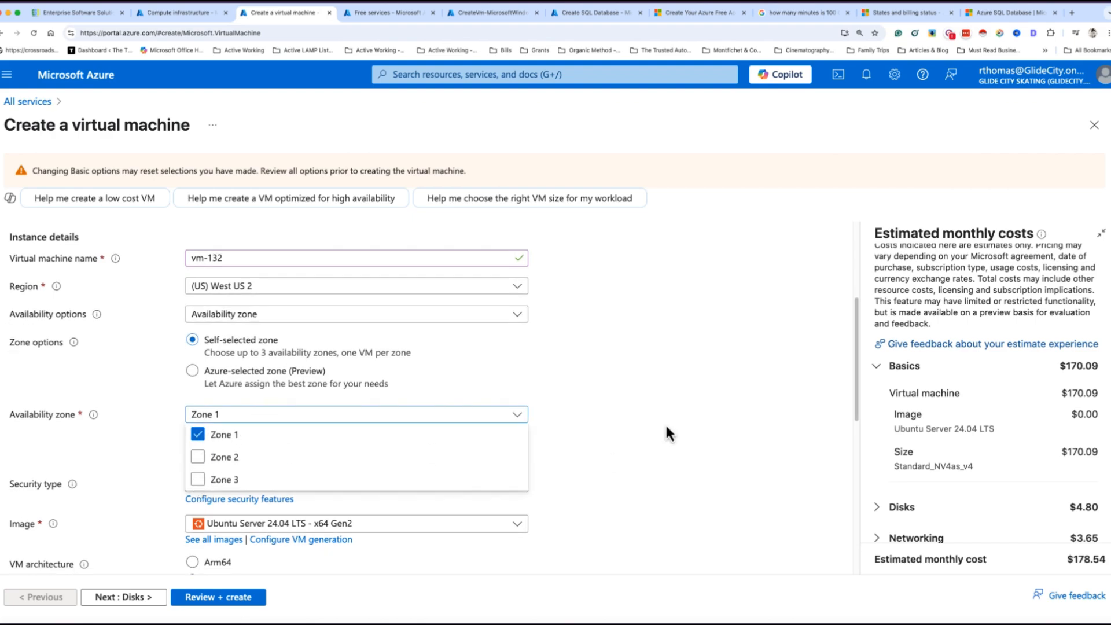
pyautogui.click(612, 441)
# Keep Trusted launch security and the Ubuntu Server 24.04 LTS image, then list all VM sizes
pyautogui.scroll(-3, 612, 443)
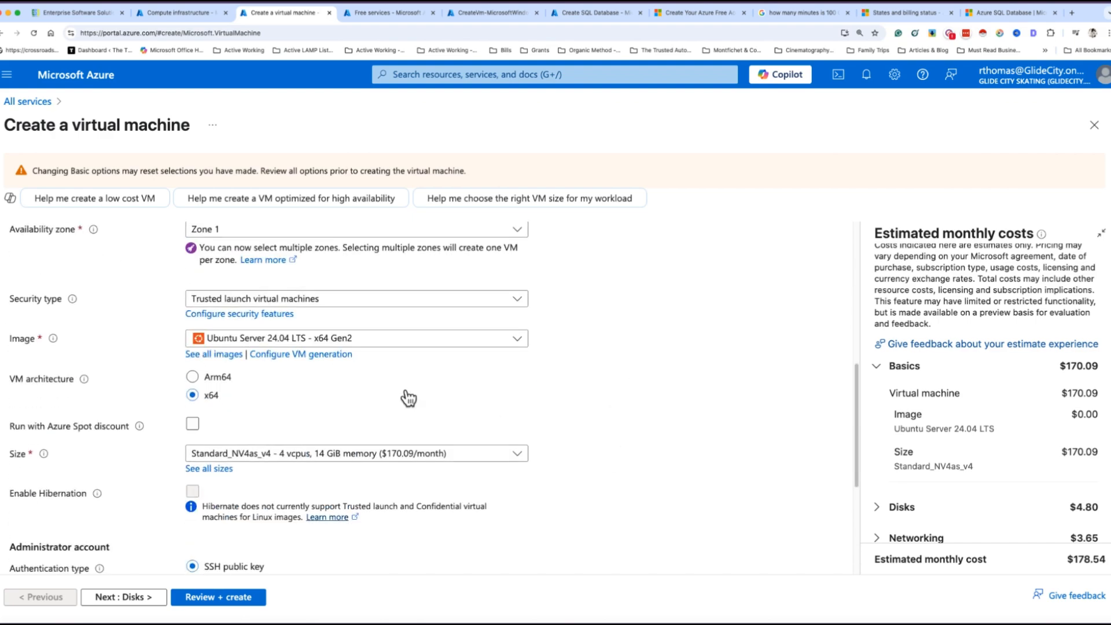
pyautogui.click(327, 300)
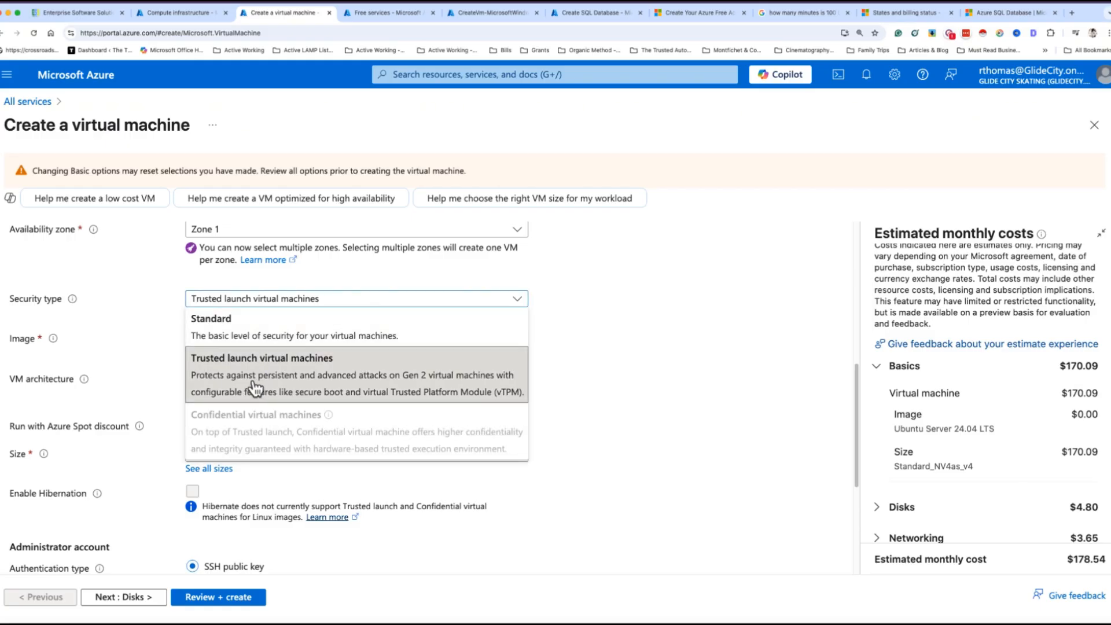
pyautogui.click(591, 366)
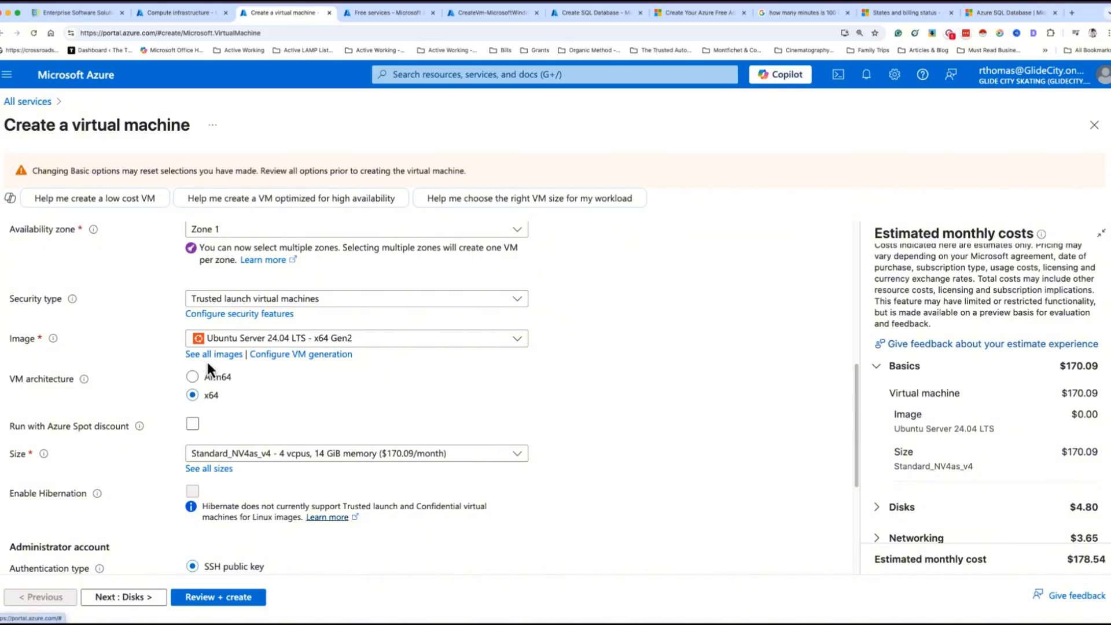
pyautogui.click(516, 340)
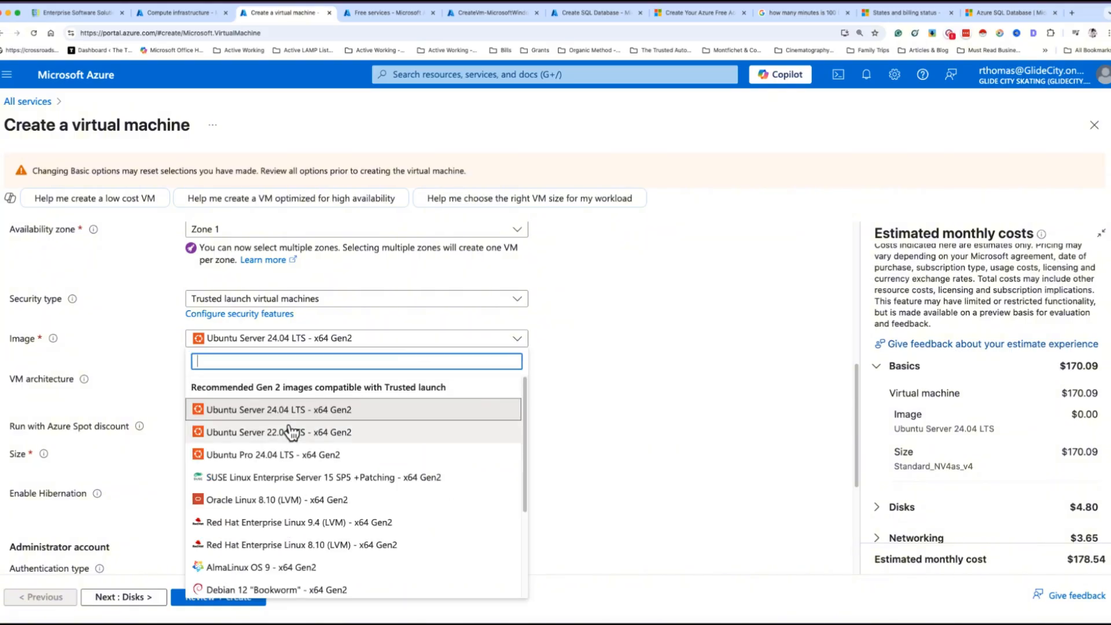
pyautogui.scroll(-3, 258, 463)
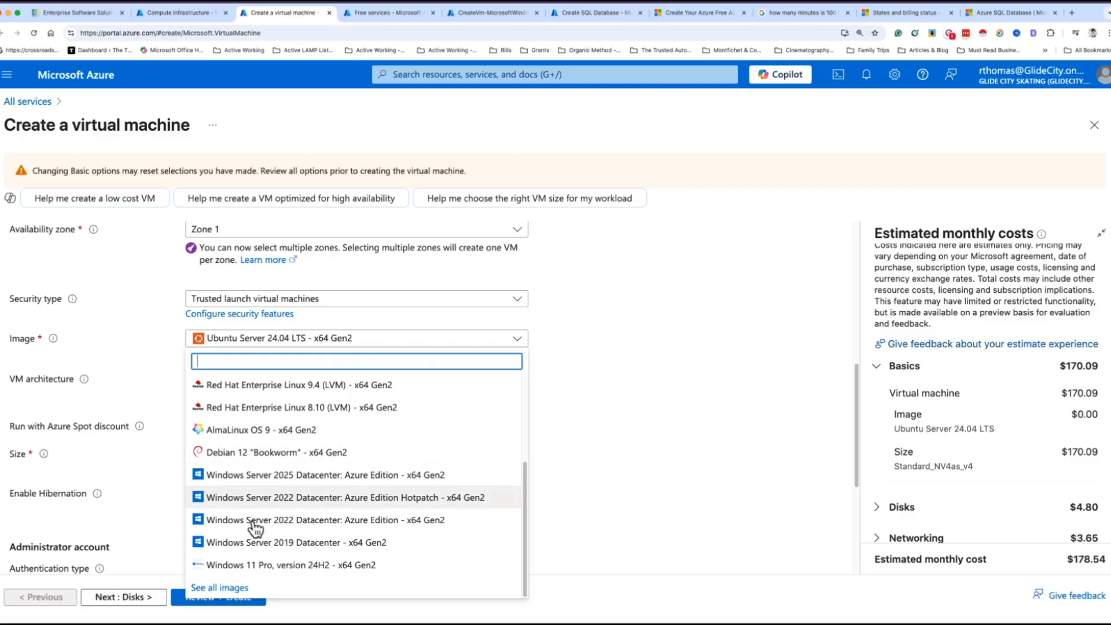
pyautogui.scroll(5, 274, 497)
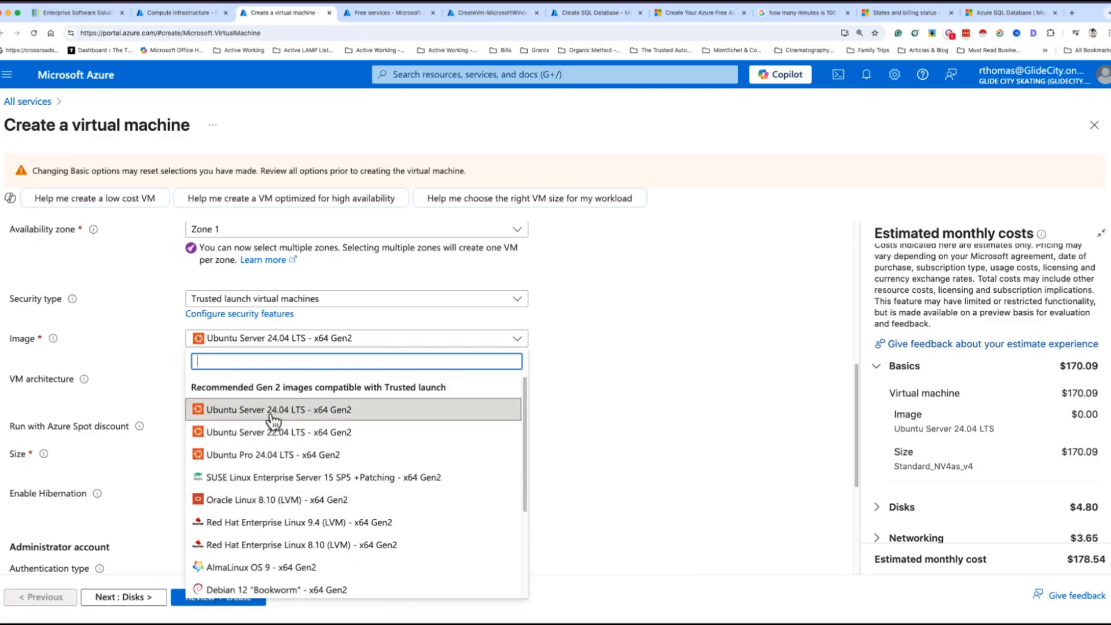
pyautogui.click(625, 417)
pyautogui.scroll(-5, 541, 447)
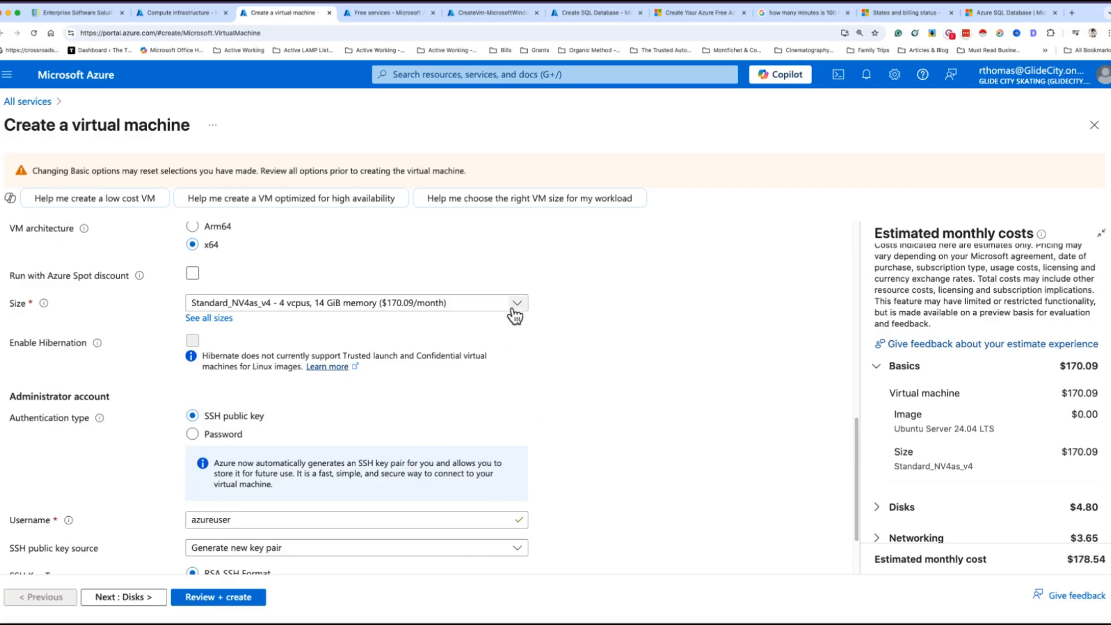
pyautogui.click(218, 319)
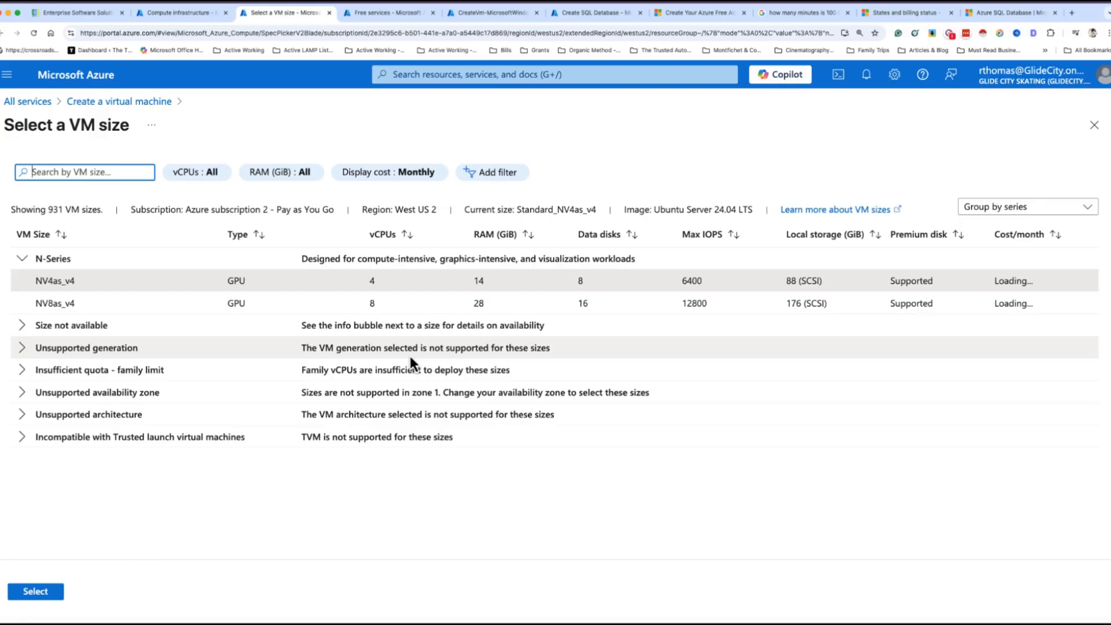
# Select the NV4as_v4 size and expand the unavailable sizes group
pyautogui.click(69, 281)
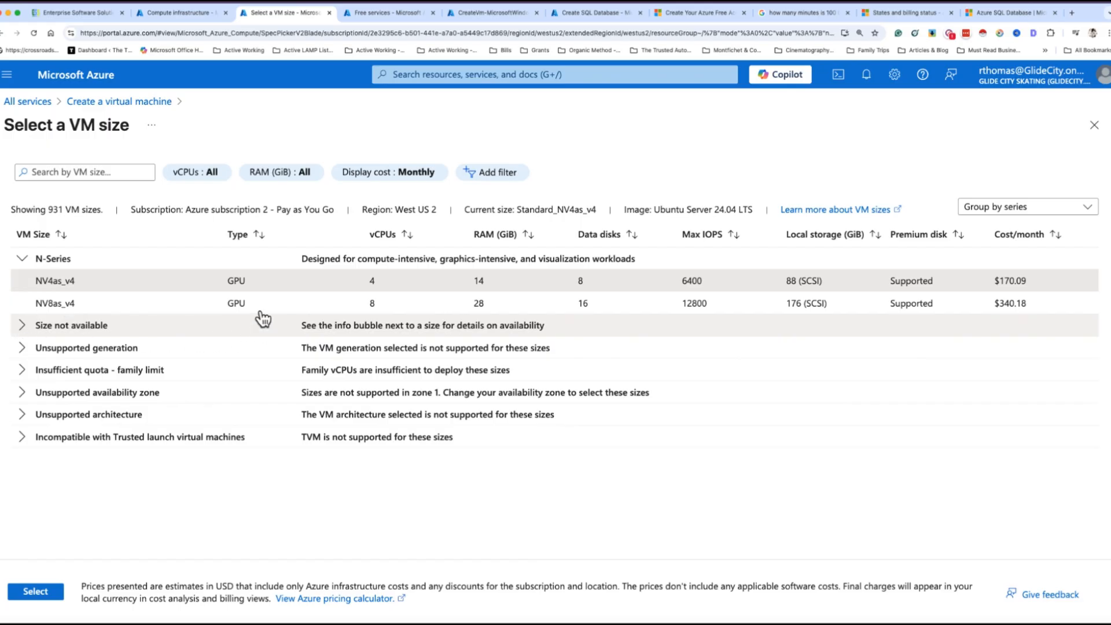
pyautogui.click(389, 320)
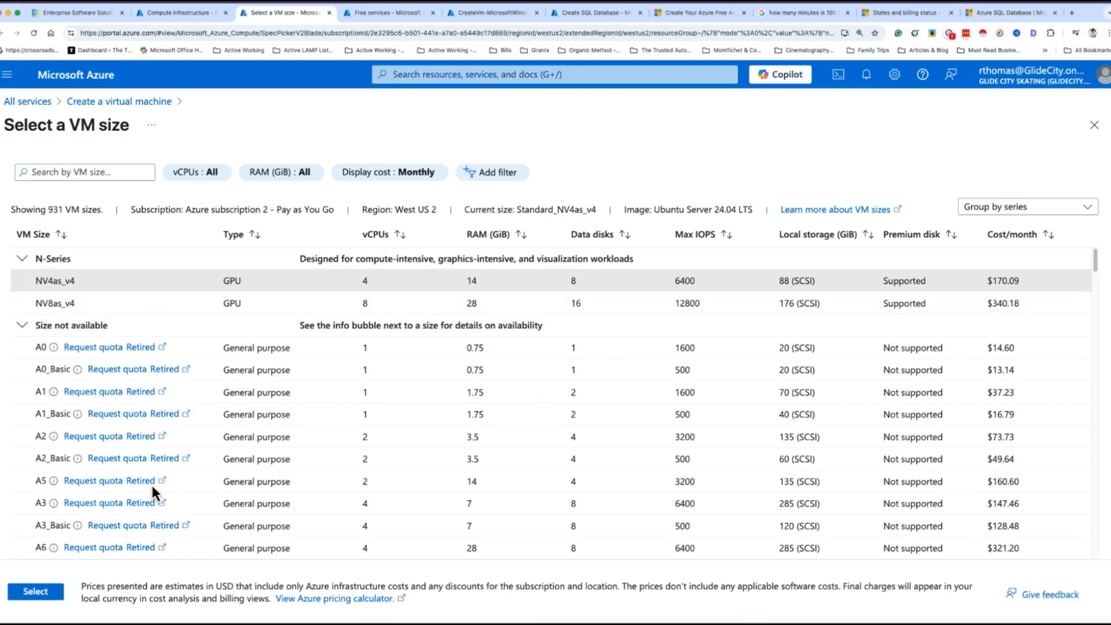
# Close the size list, review the administrator fields, and advance to the Disks settings
pyautogui.click(1093, 130)
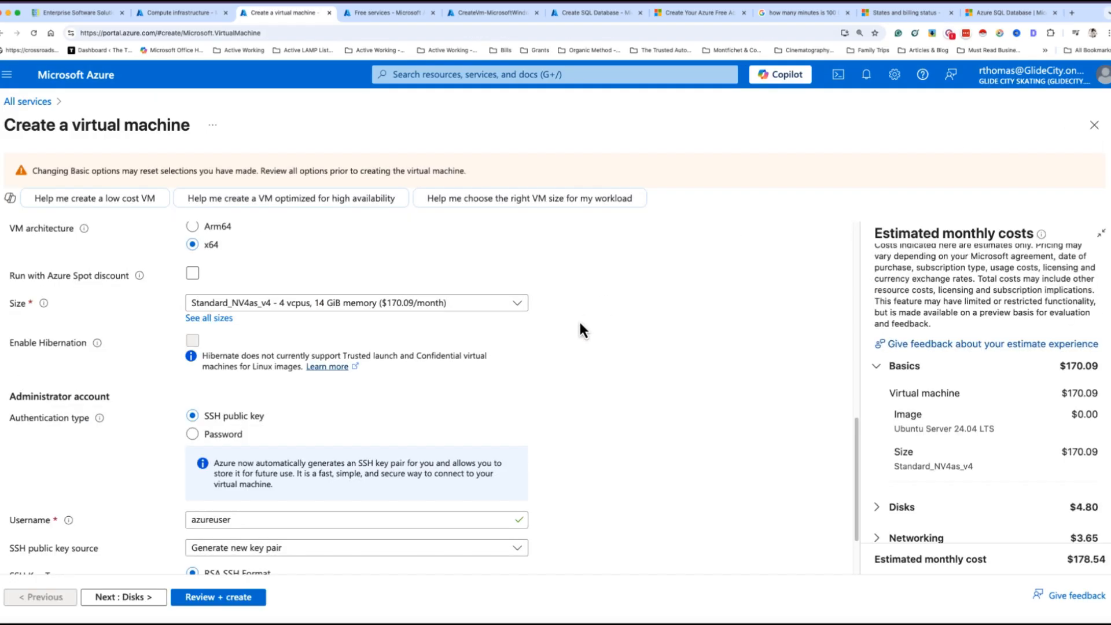
pyautogui.scroll(-3, 581, 416)
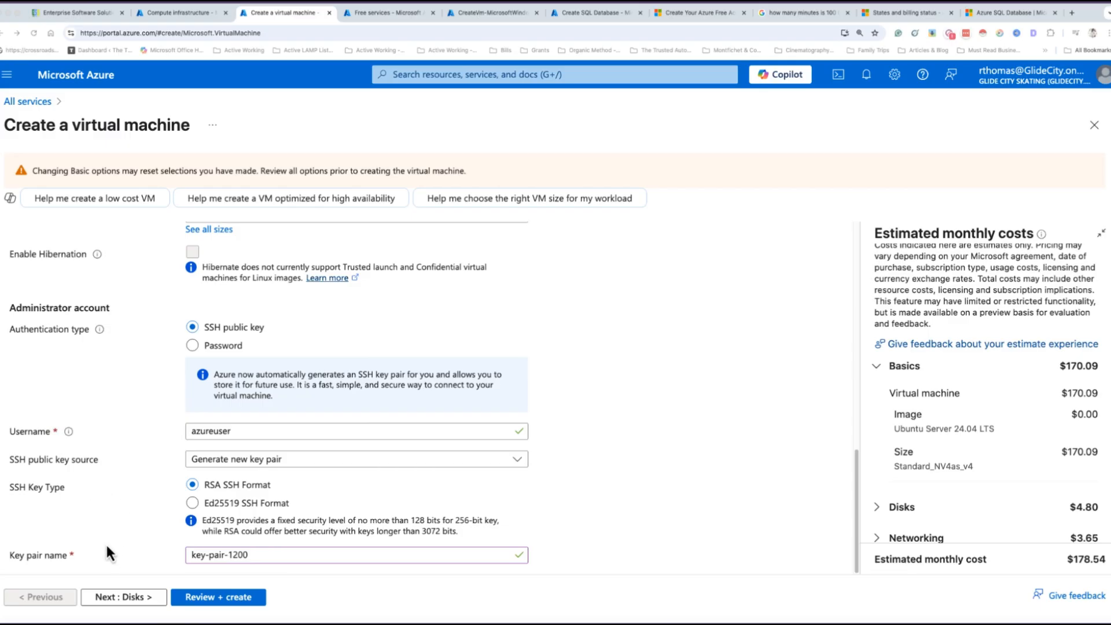
pyautogui.click(135, 593)
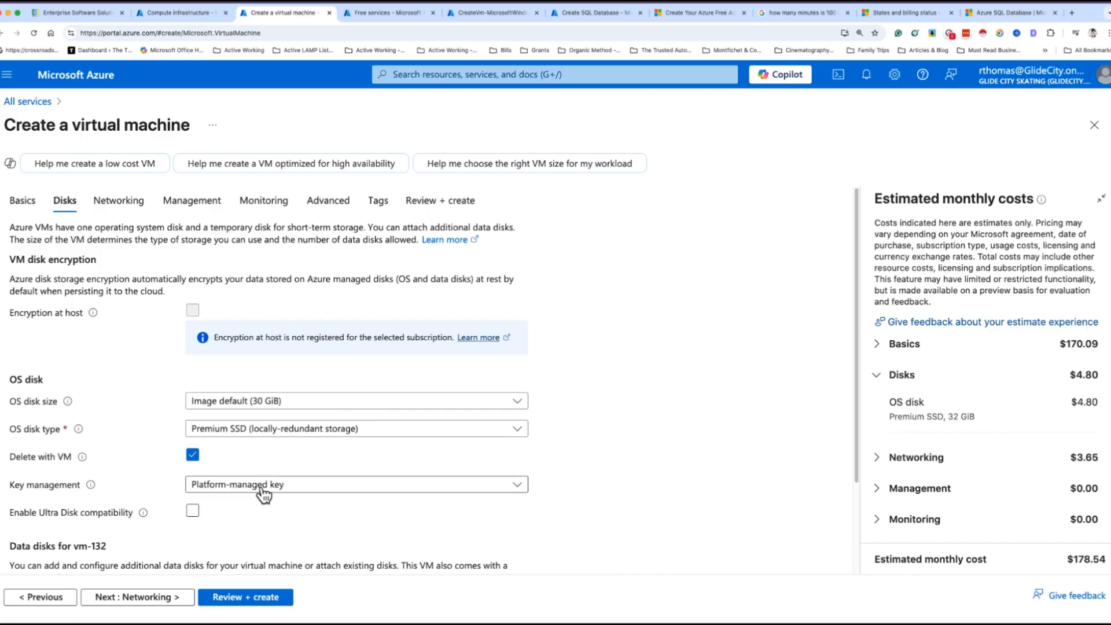
# Review the OS disk type and key management choices, leaving both unchanged
pyautogui.scroll(-3, 263, 491)
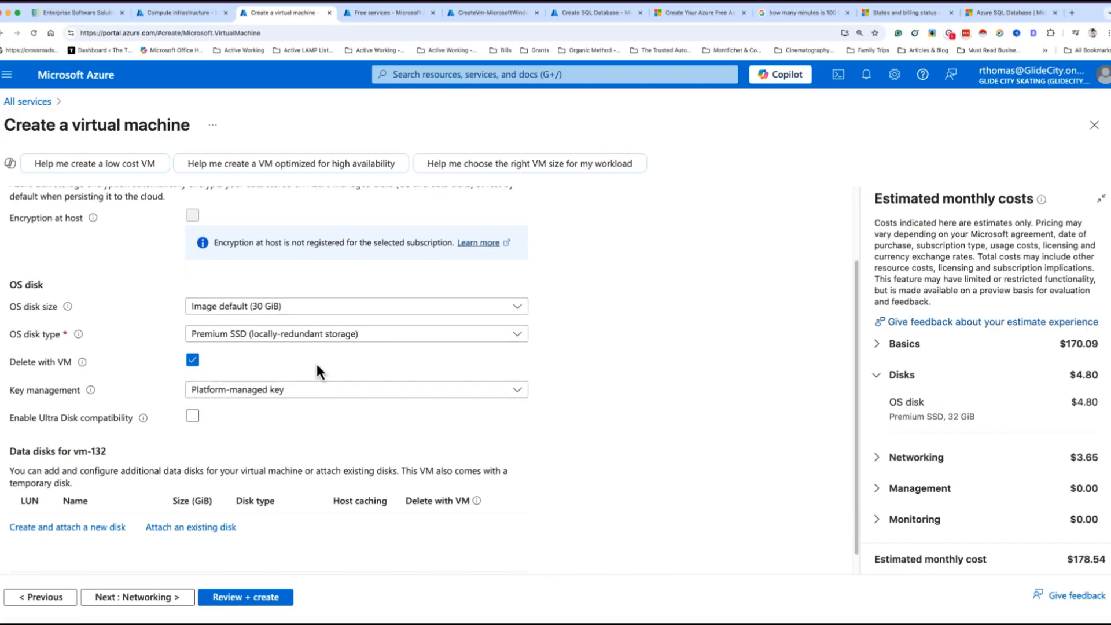
pyautogui.click(324, 334)
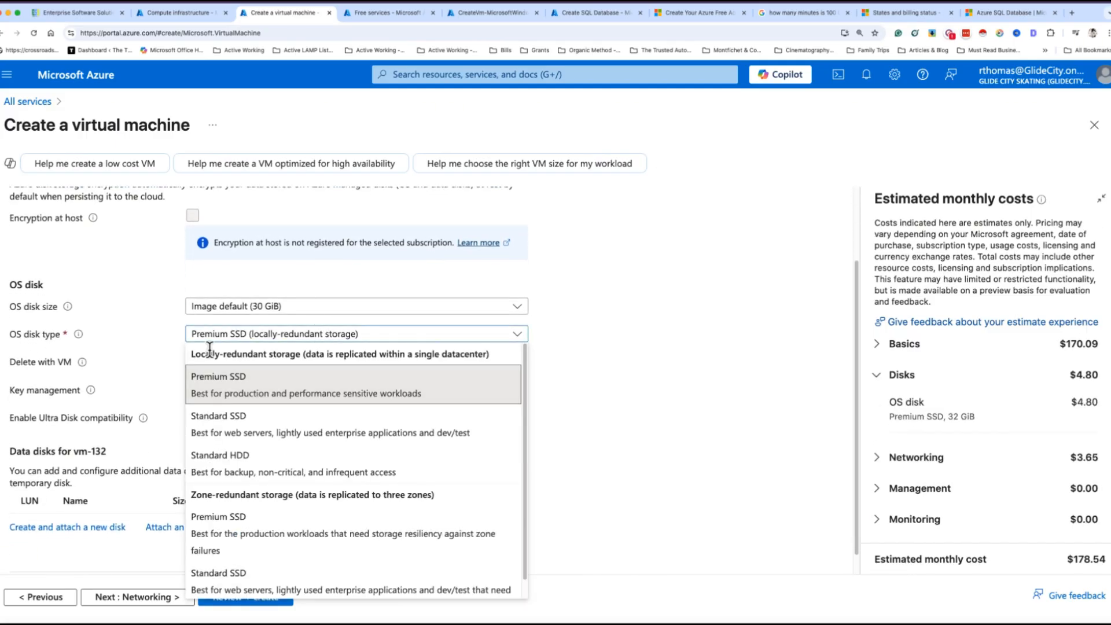
pyautogui.click(640, 475)
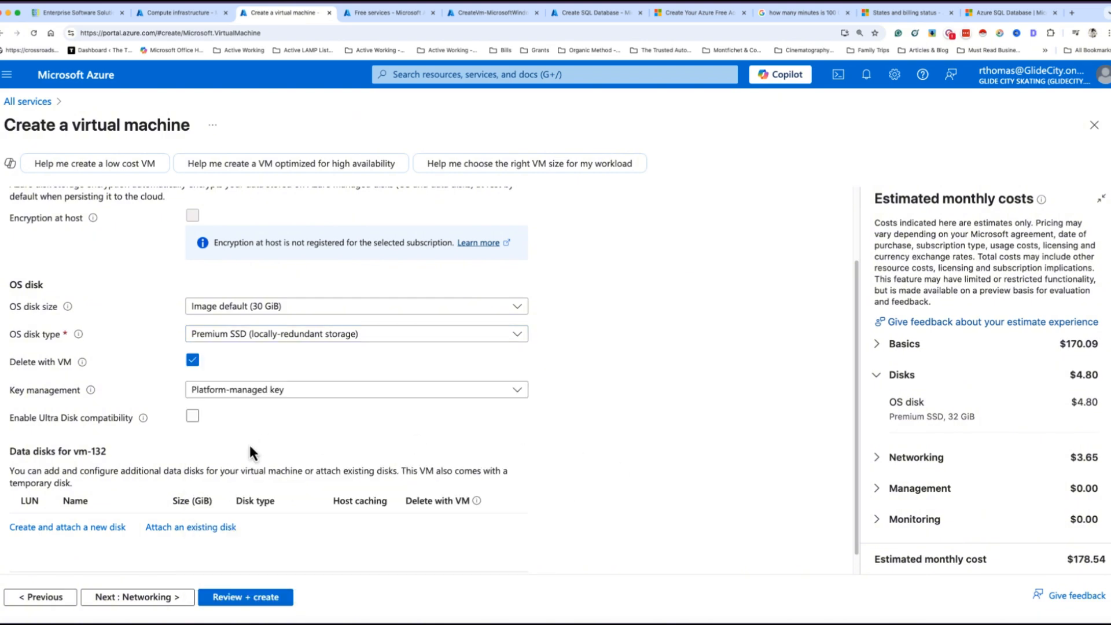
pyautogui.click(258, 394)
pyautogui.click(612, 444)
pyautogui.scroll(-1, 303, 522)
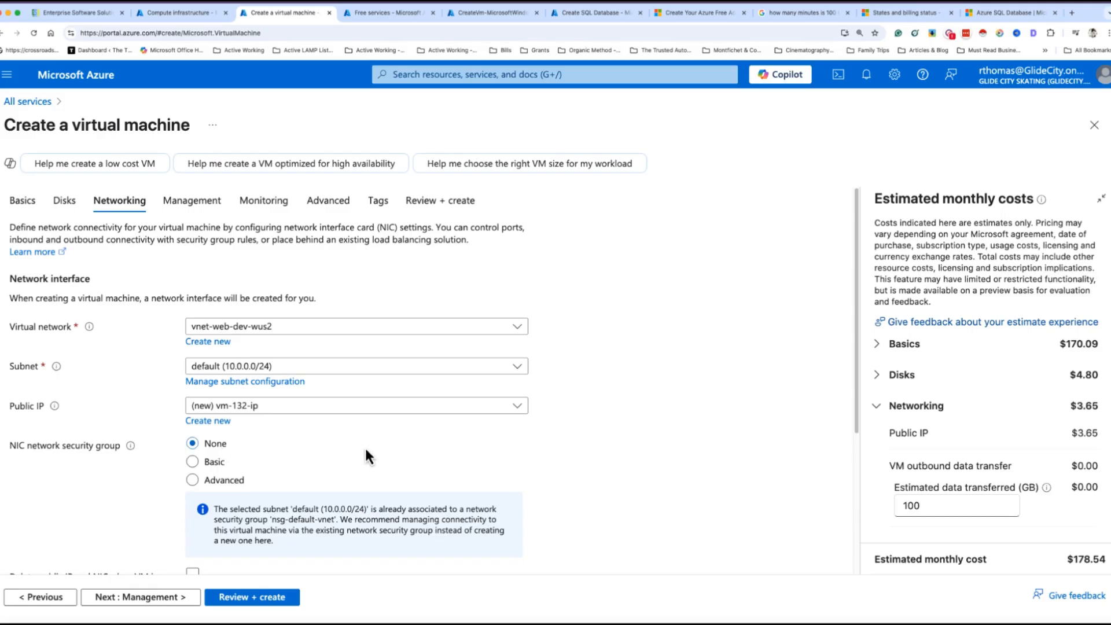
# Confirm the new public IP vm-132-ip with its default settings
pyautogui.scroll(-4, 350, 463)
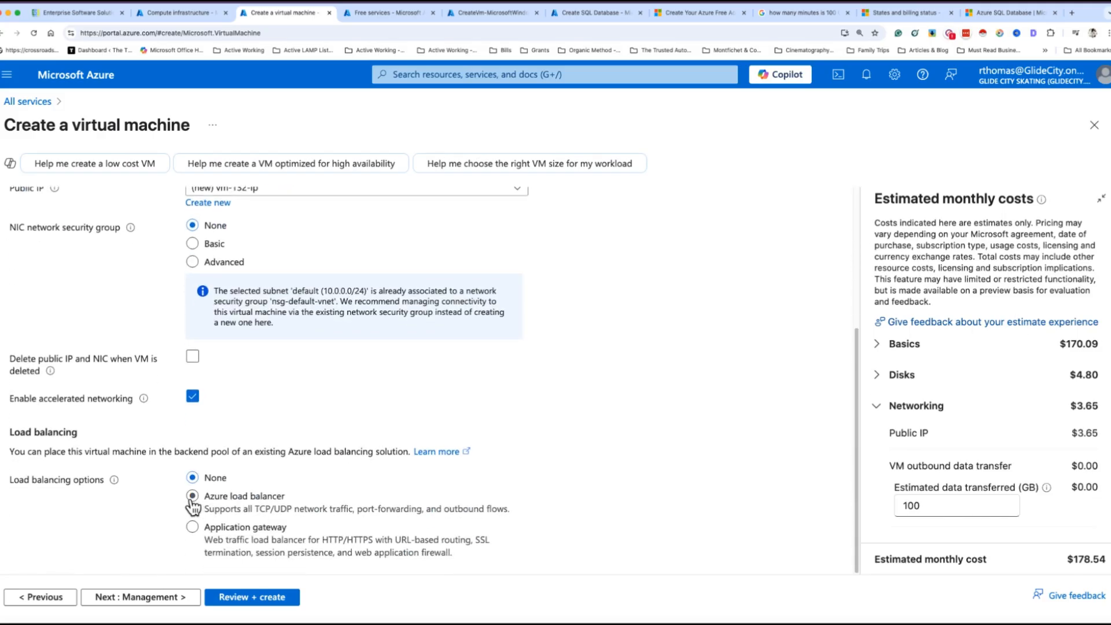
pyautogui.scroll(2, 347, 417)
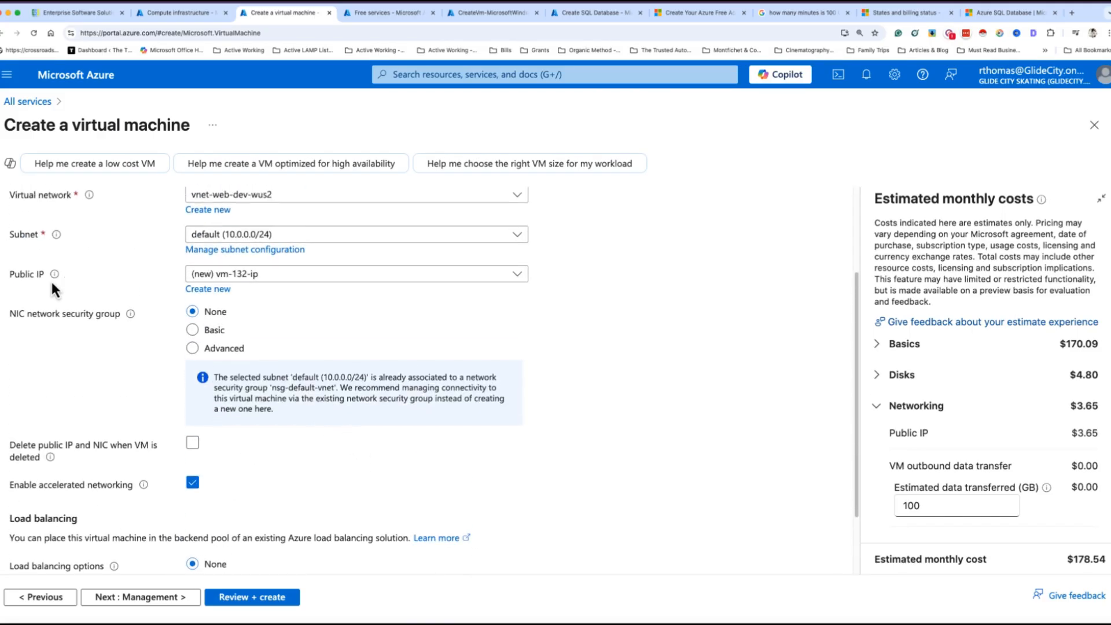
pyautogui.scroll(2, 248, 401)
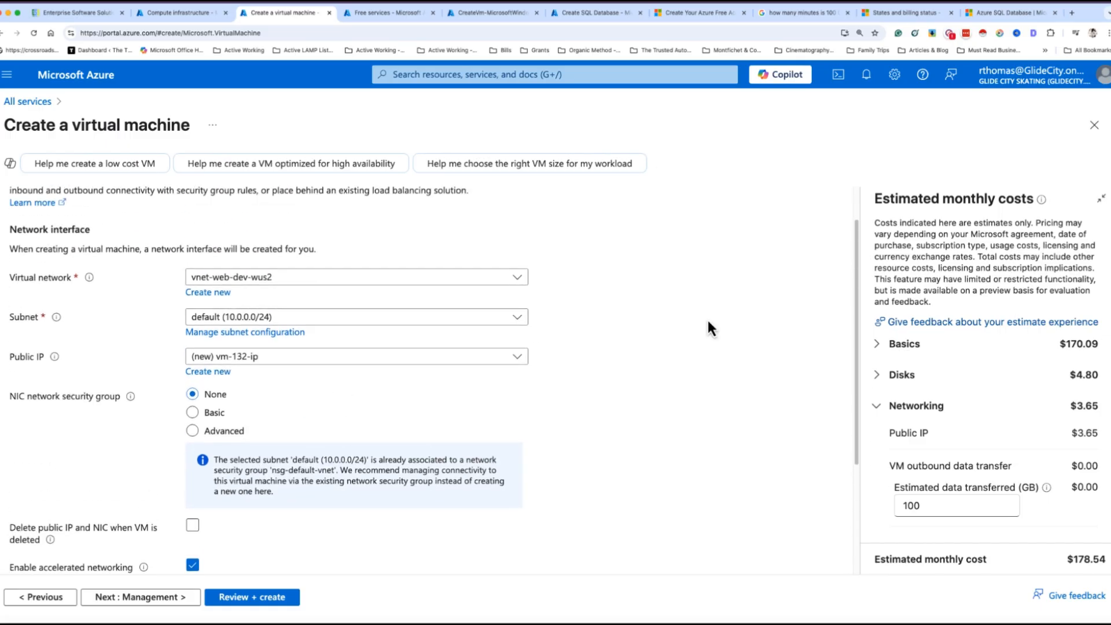
pyautogui.click(217, 371)
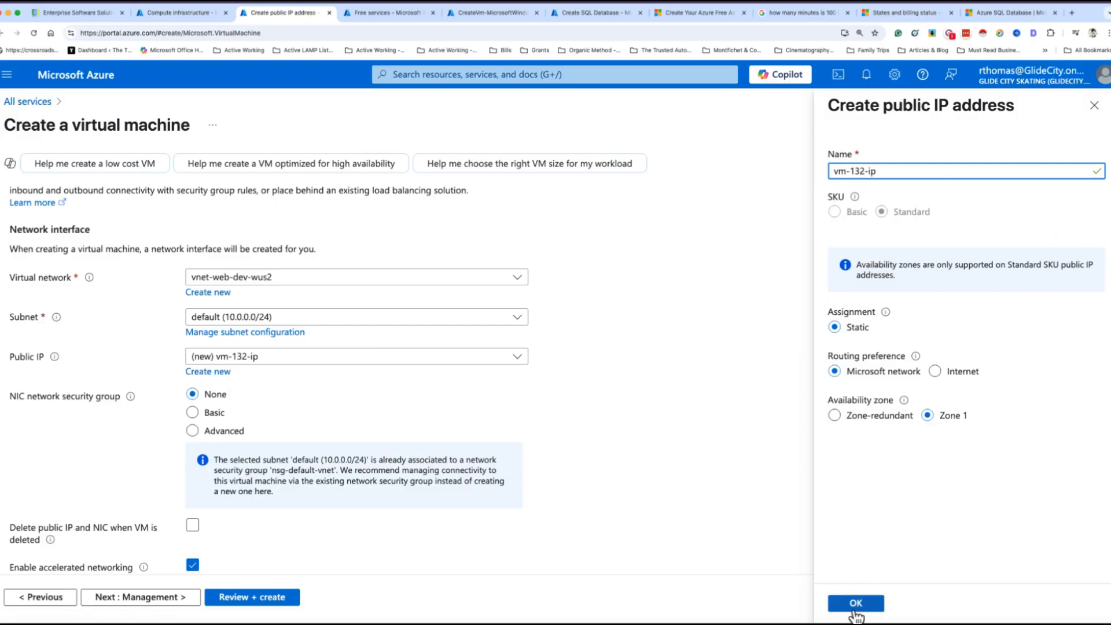
pyautogui.click(1094, 105)
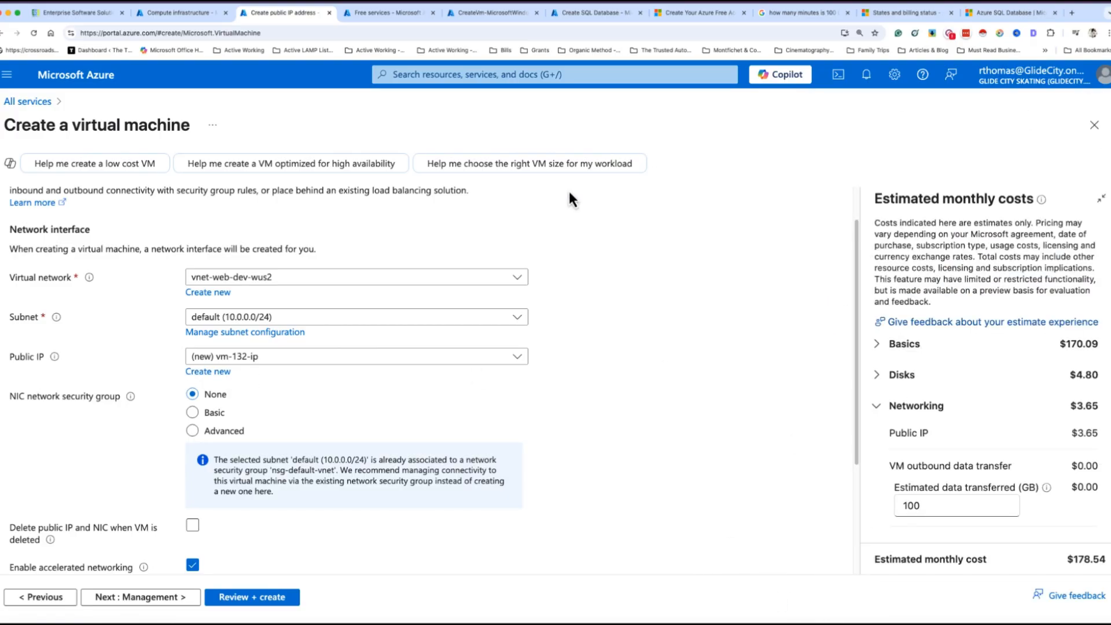
# Check the virtual network list, keeping vnet-web-dev-wus2
pyautogui.scroll(-3, 502, 294)
pyautogui.scroll(3, 302, 280)
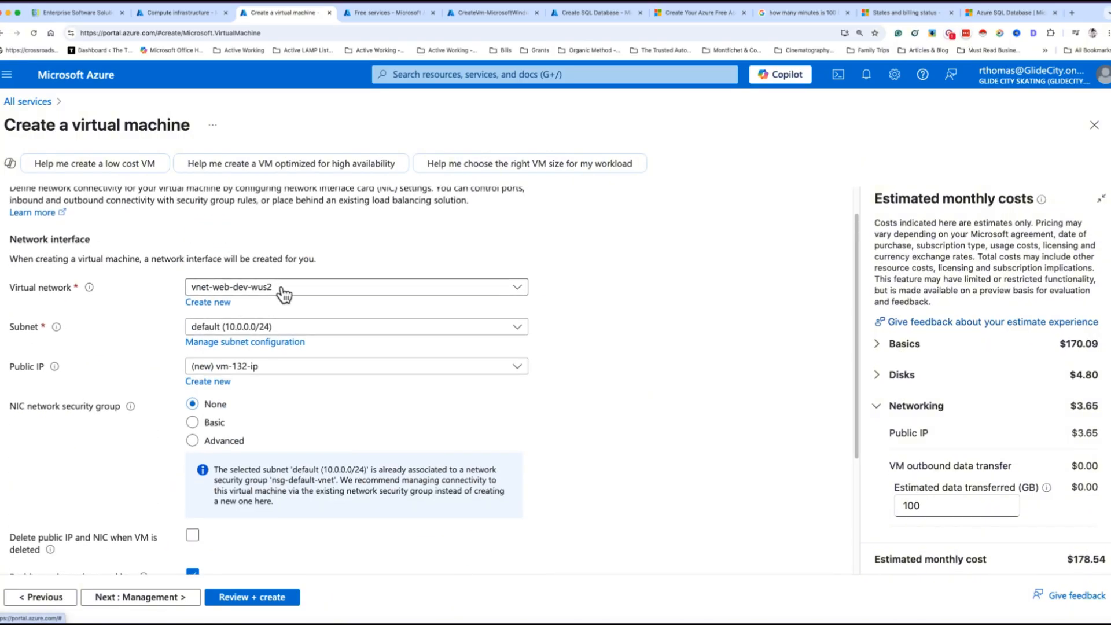
pyautogui.click(275, 286)
pyautogui.click(565, 270)
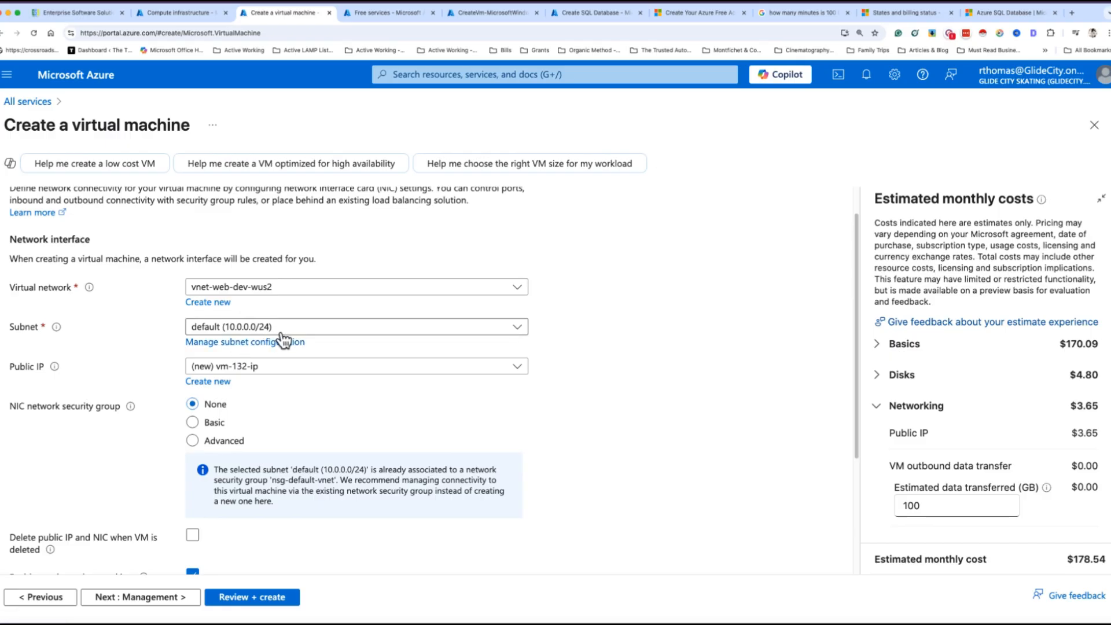
pyautogui.scroll(-3, 669, 319)
pyautogui.scroll(4, 668, 318)
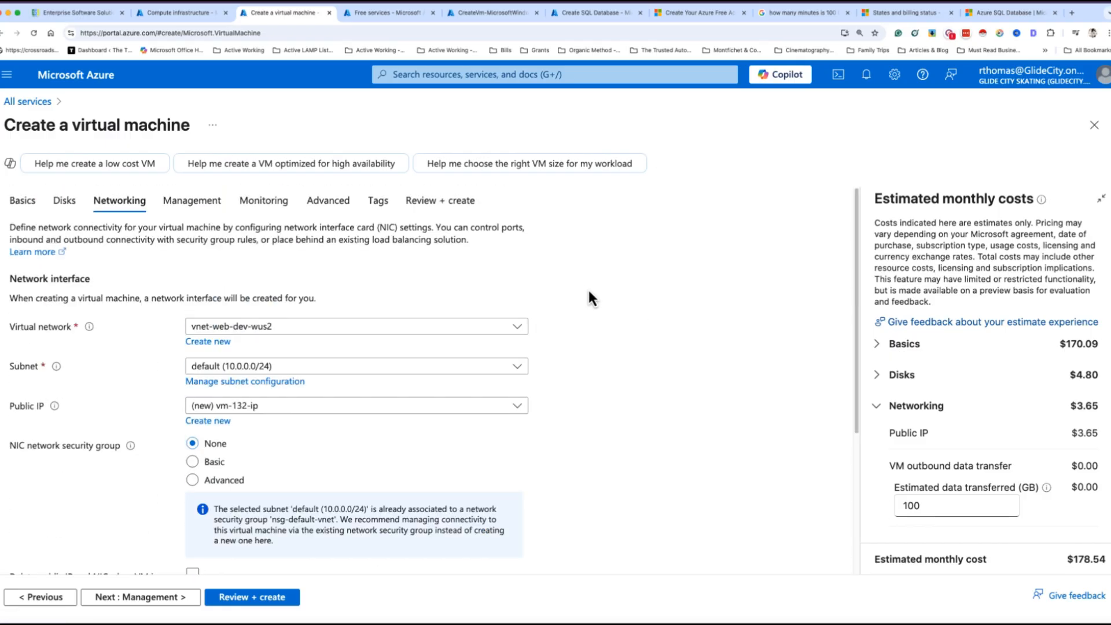
# Step through Management, Monitoring, Advanced and Tags to Review + create and check the $178.54 monthly estimate
pyautogui.click(191, 202)
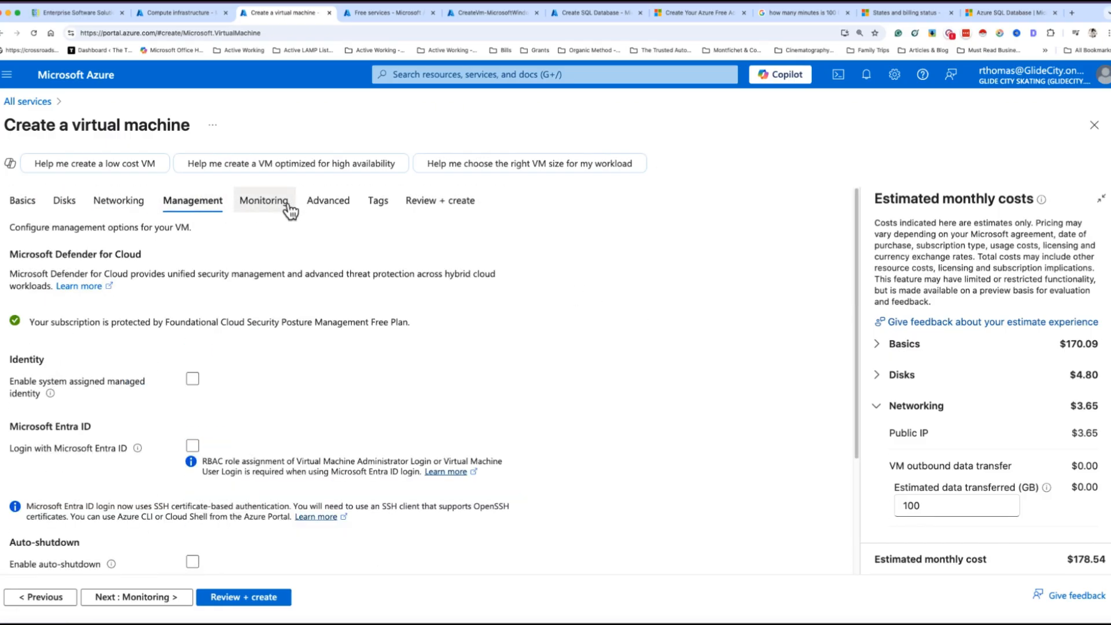
pyautogui.click(282, 204)
pyautogui.click(322, 209)
pyautogui.click(378, 209)
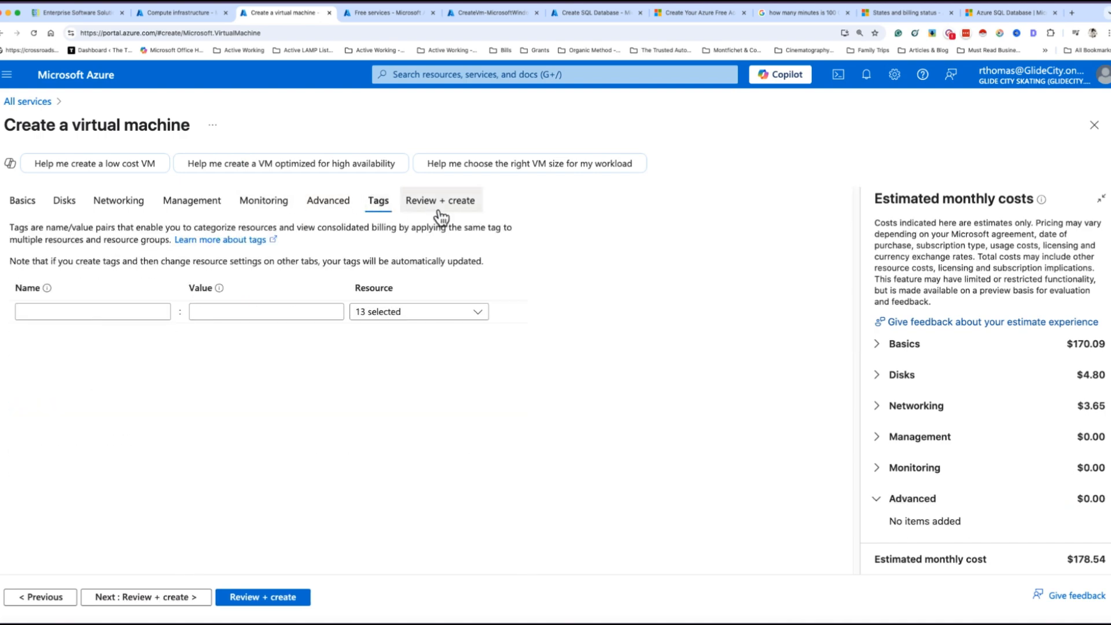
pyautogui.click(442, 212)
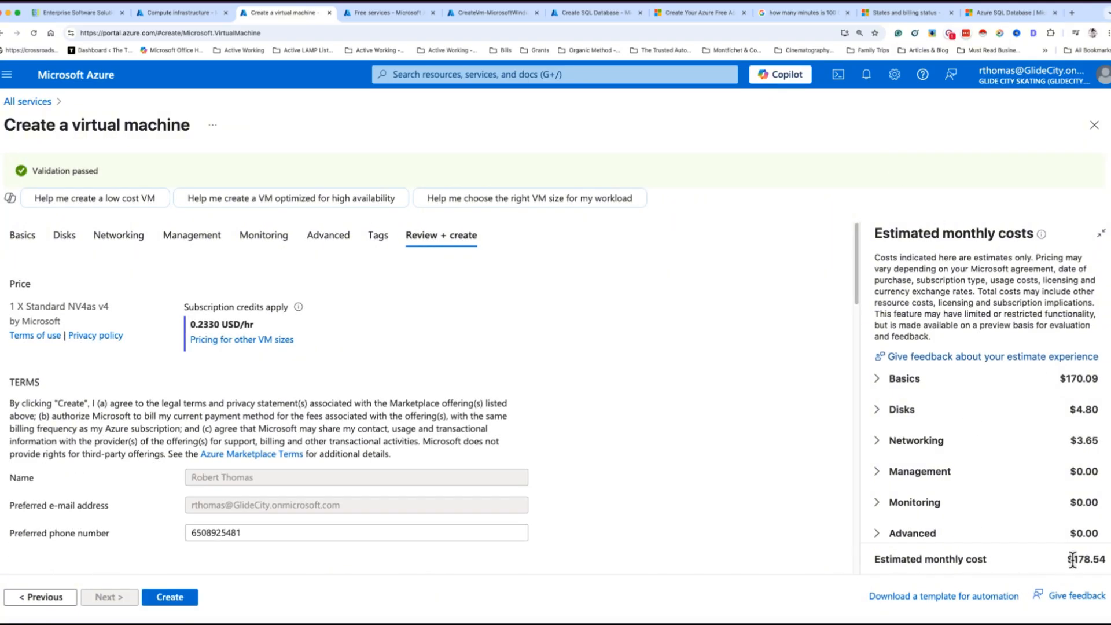
pyautogui.moveTo(1068, 559); pyautogui.dragTo(1106, 559)
pyautogui.scroll(-3, 731, 411)
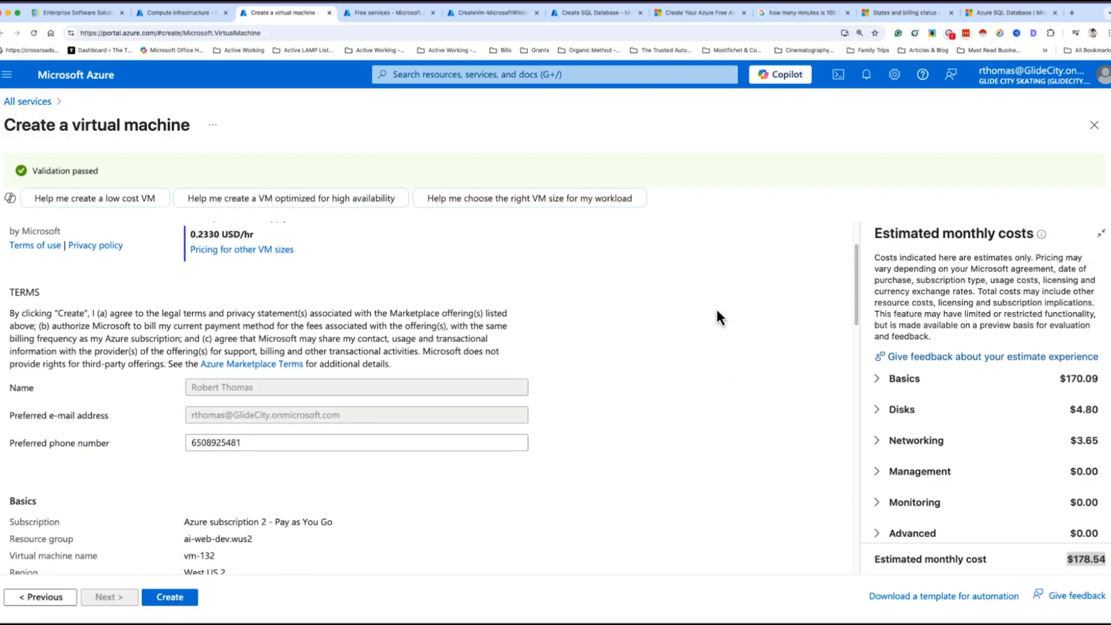
pyautogui.scroll(3, 723, 361)
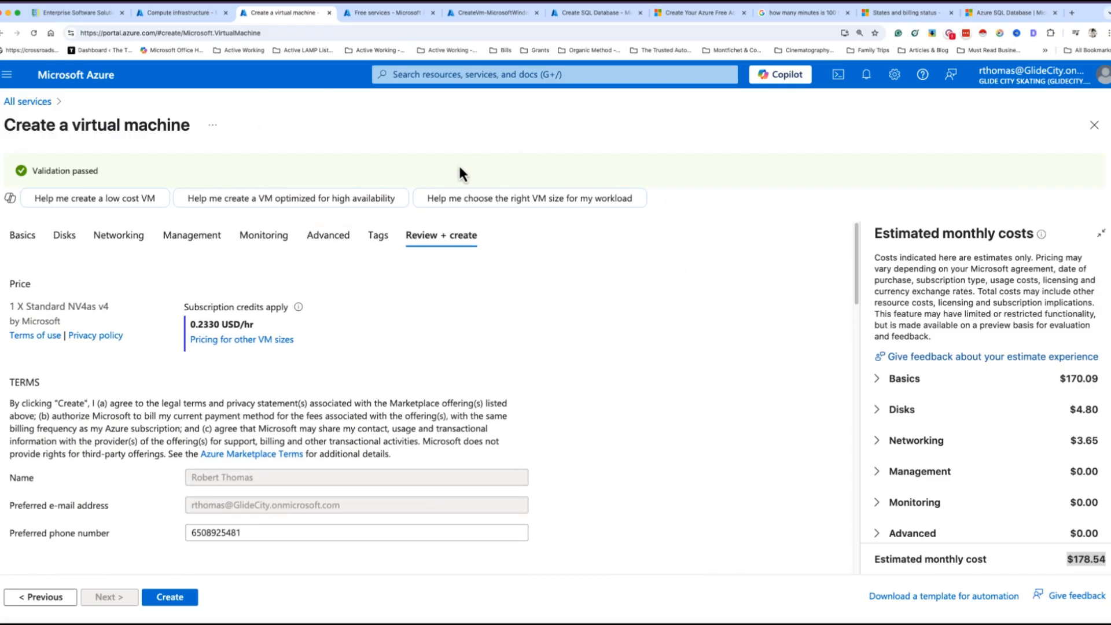
# Open and dismiss the portal search, then return to the wizard's Basics settings
pyautogui.click(420, 80)
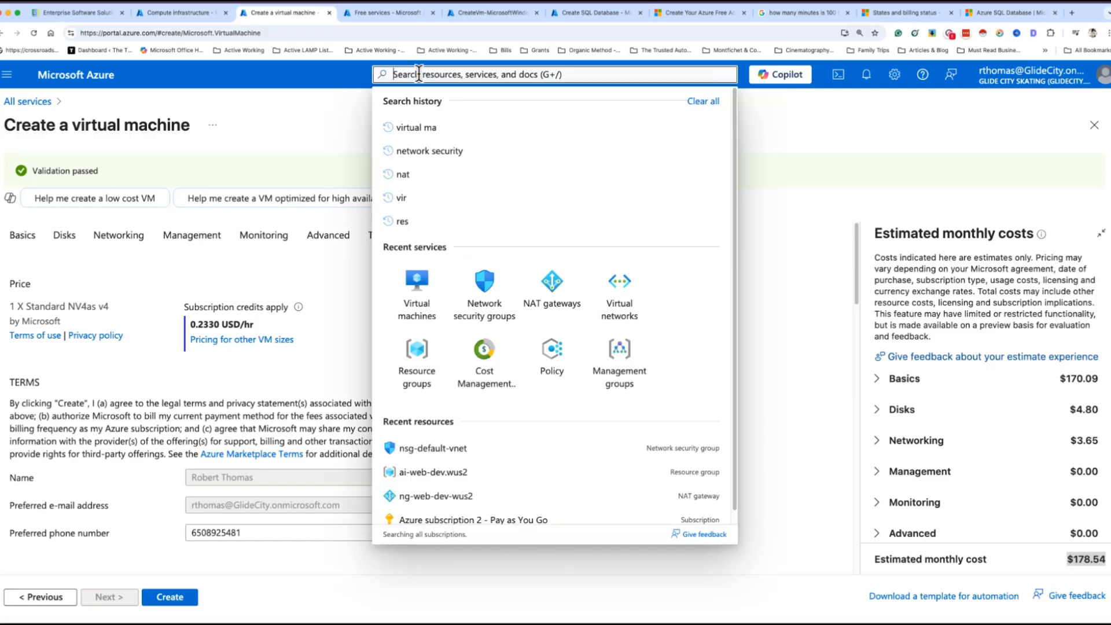
pyautogui.click(309, 128)
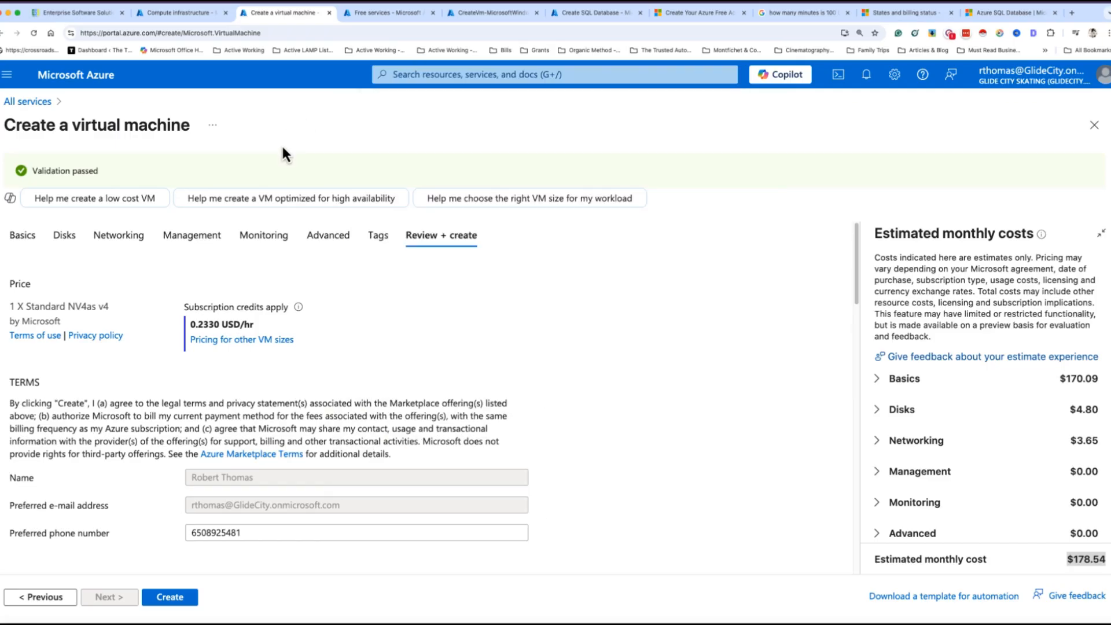
pyautogui.click(22, 234)
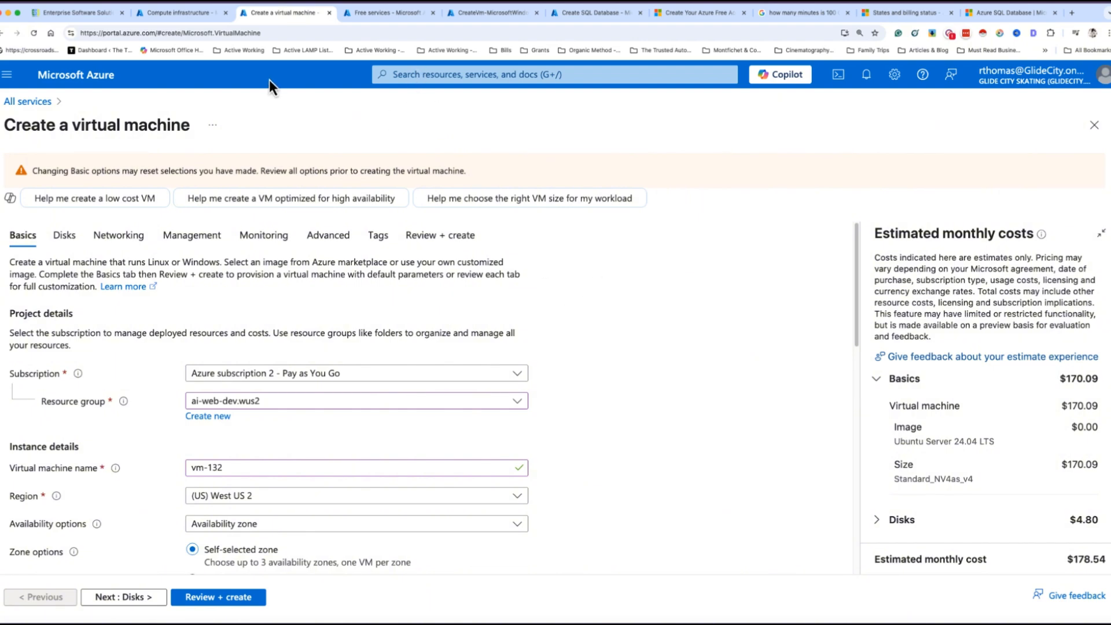
# Search 'fre' from the Free services page, then switch to the CreateVm deployment overview
pyautogui.click(394, 12)
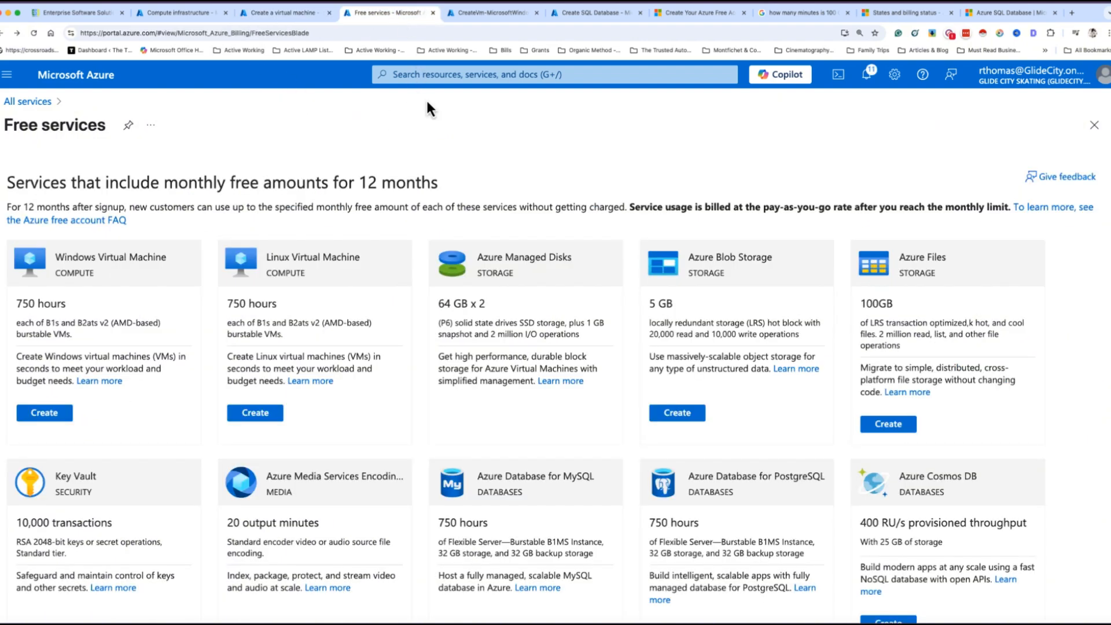
pyautogui.click(417, 72)
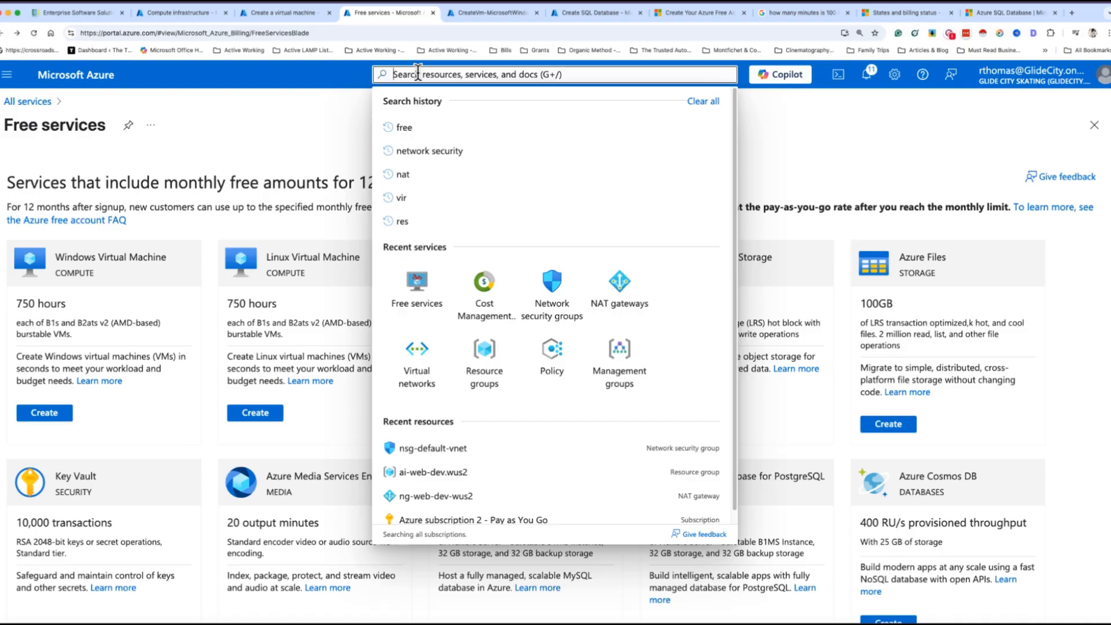
pyautogui.write('fre')
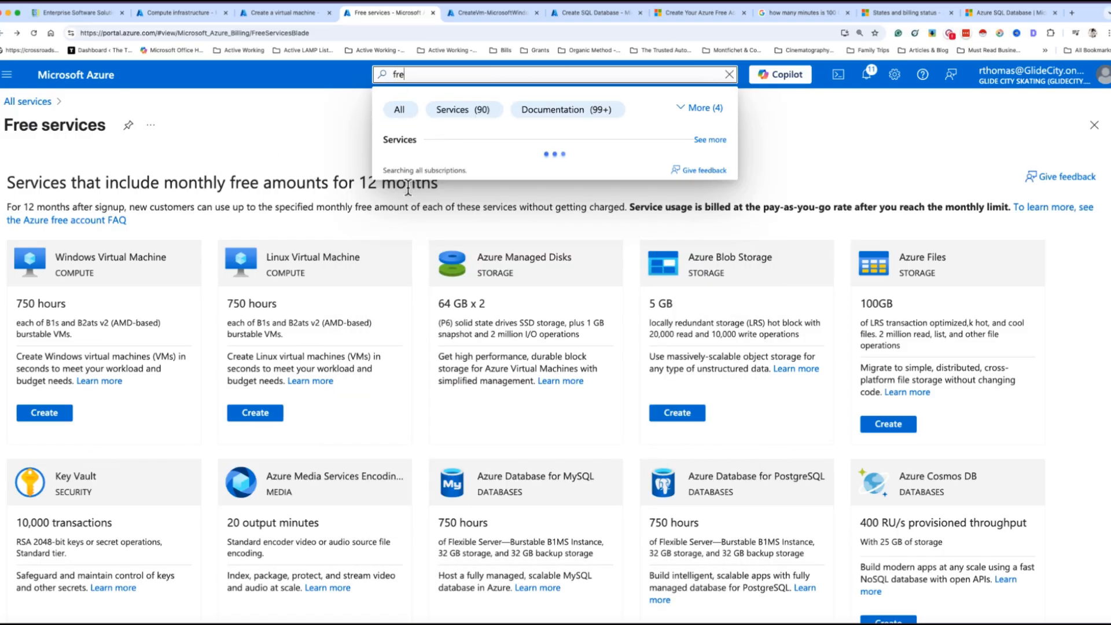
pyautogui.click(252, 155)
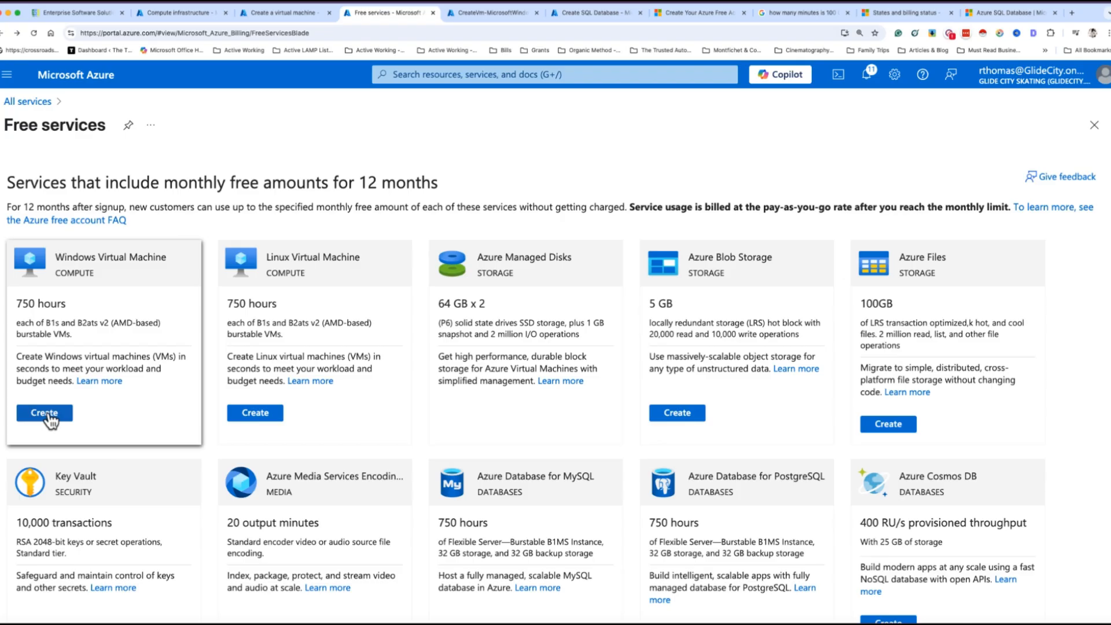
pyautogui.click(501, 17)
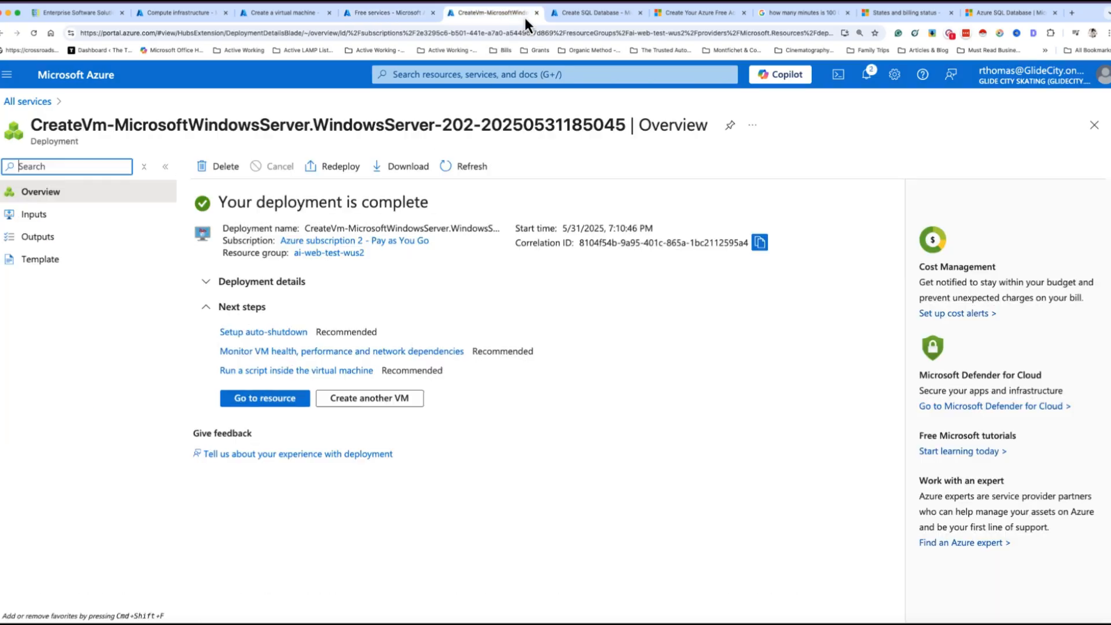
# Switch back to the Free services page to start the free Windows VM offer
pyautogui.click(387, 14)
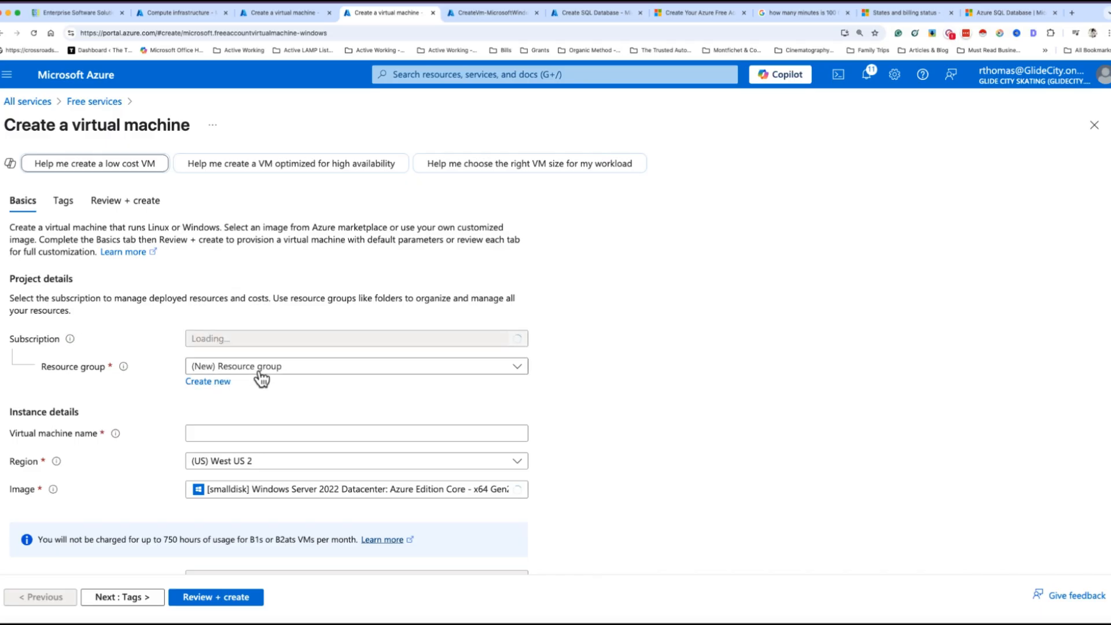
# Try the existing resource groups ai-web-dev.wus2 and ai-web-test-wus2
pyautogui.click(272, 369)
pyautogui.click(260, 417)
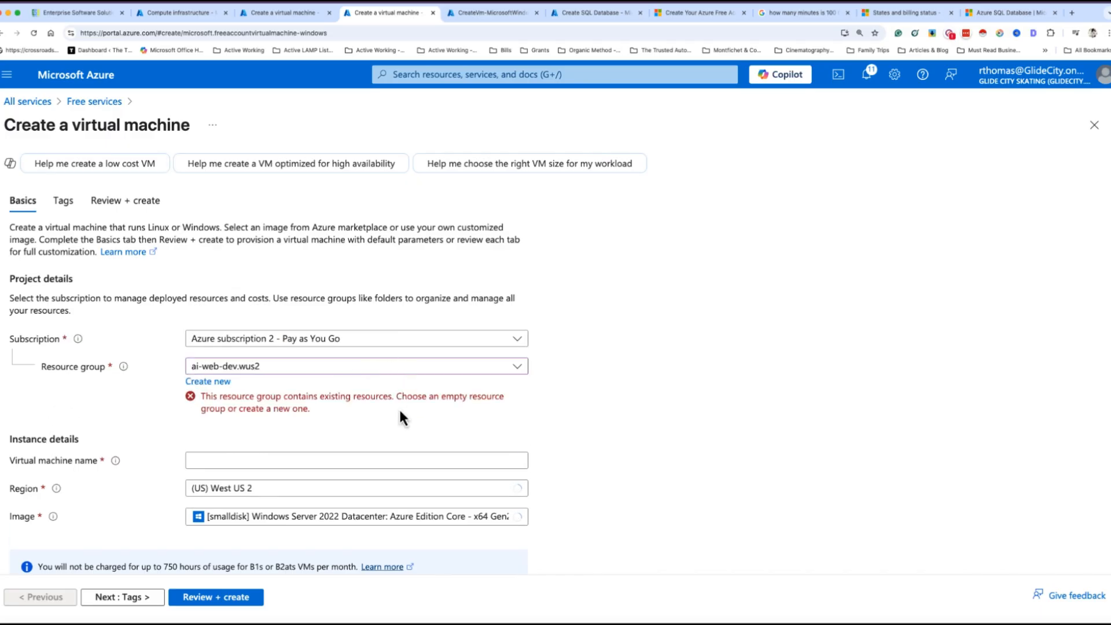
pyautogui.click(273, 375)
pyautogui.click(251, 439)
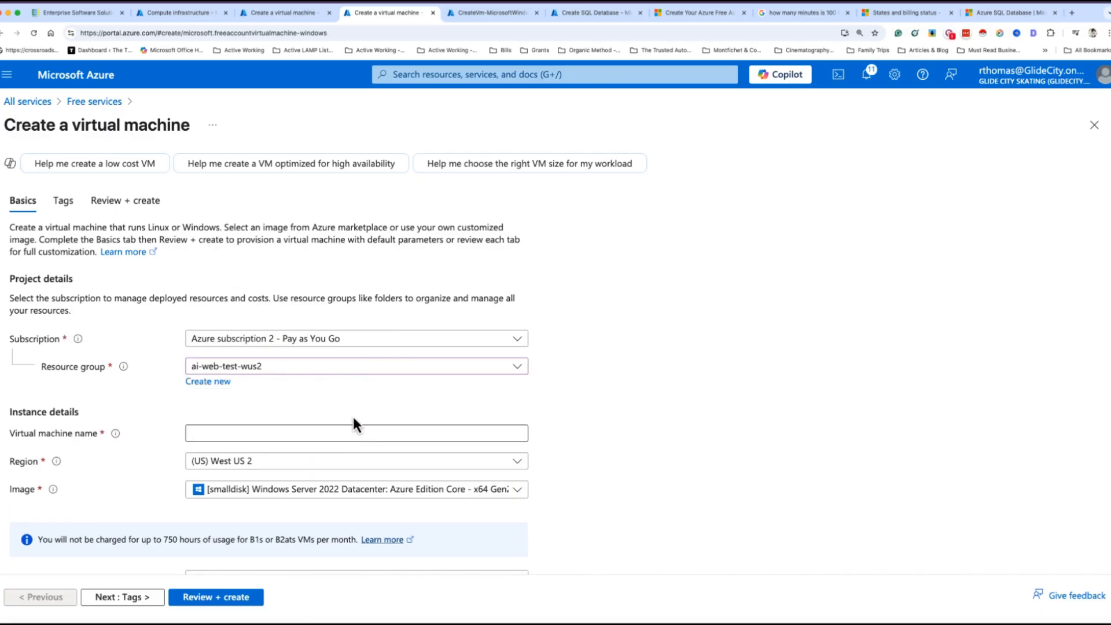
# Start a new resource group and enter the name ai-web-test2-wus2, fixing typos
pyautogui.click(211, 382)
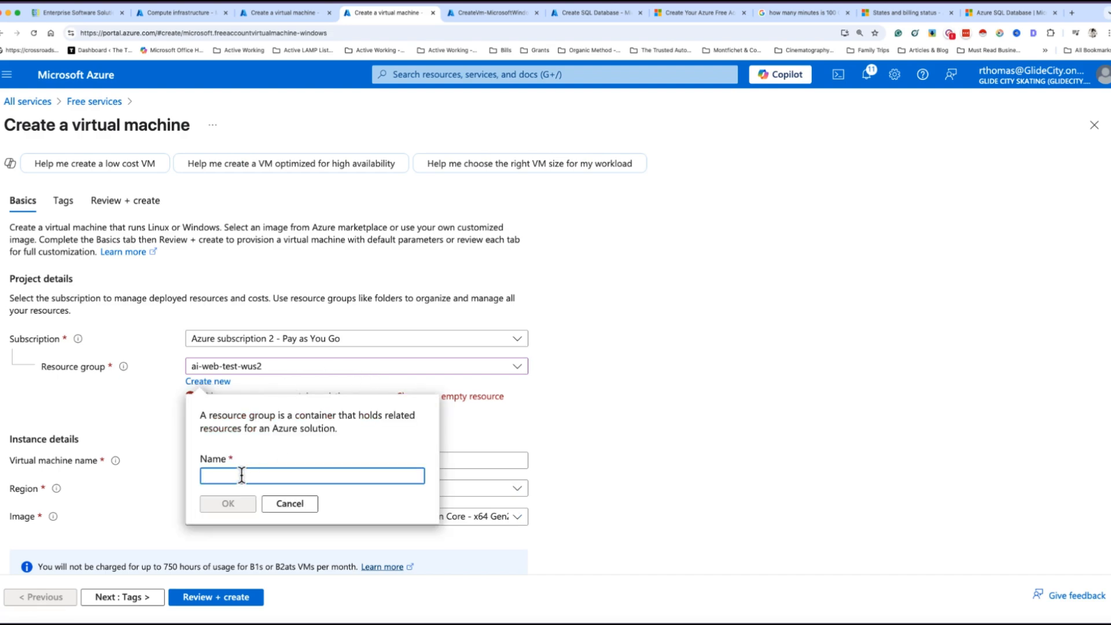
pyautogui.write('ai-web')
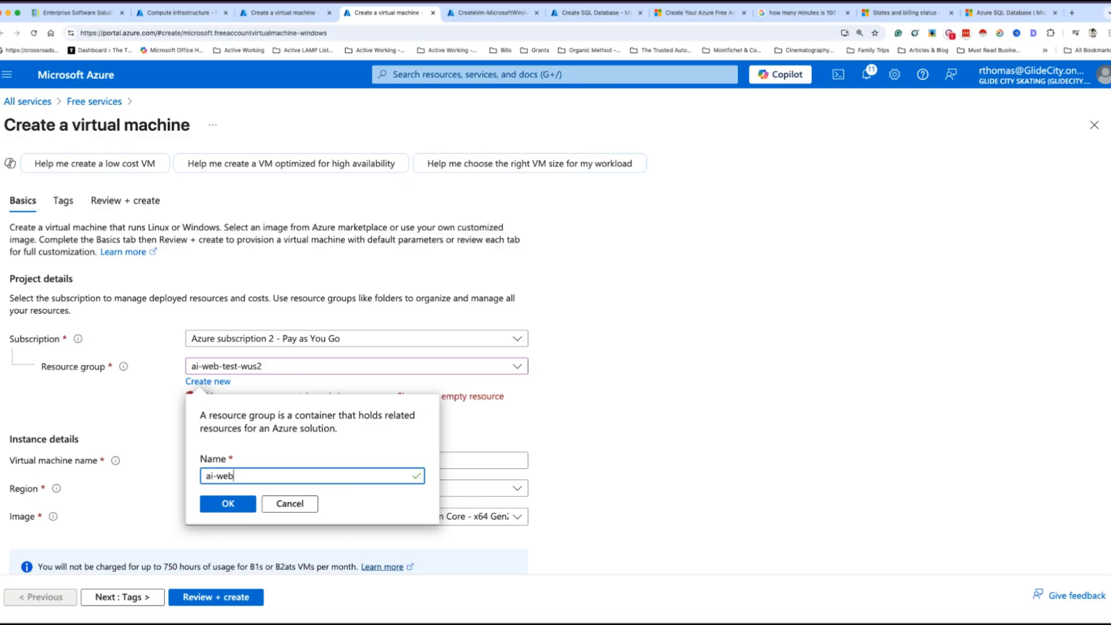
pyautogui.write('-tes')
pyautogui.press('BackSpace')
pyautogui.write('est')
pyautogui.press('BackSpace')
pyautogui.write('2-wus2')
# Confirm the new resource group and name the virtual machine vm-wus3ver2
pyautogui.click(230, 506)
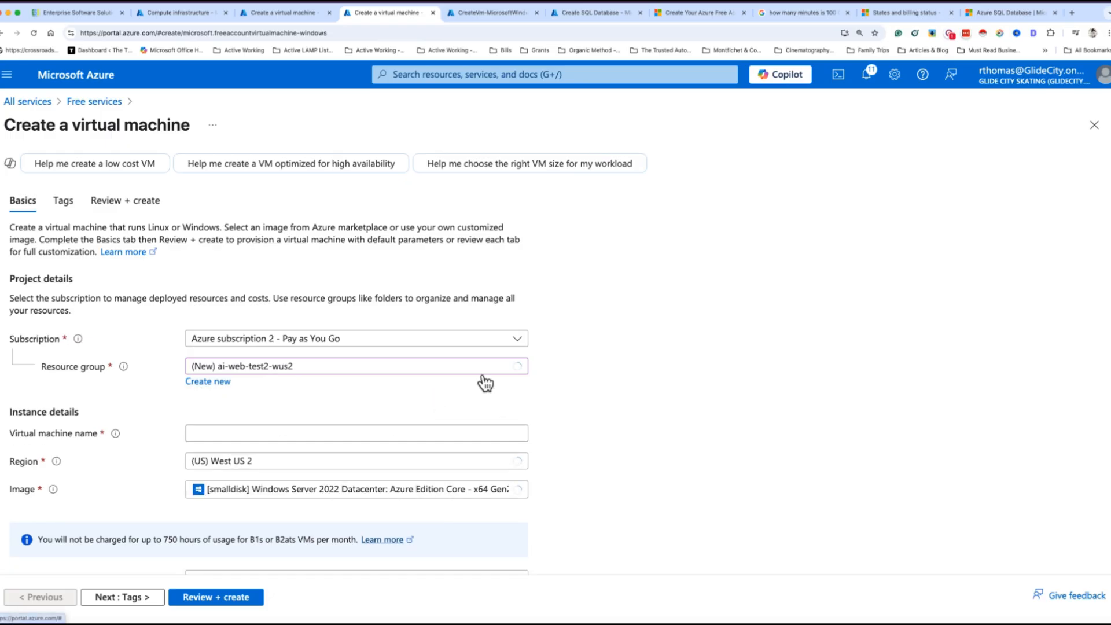
pyautogui.scroll(-1, 389, 405)
pyautogui.click(205, 399)
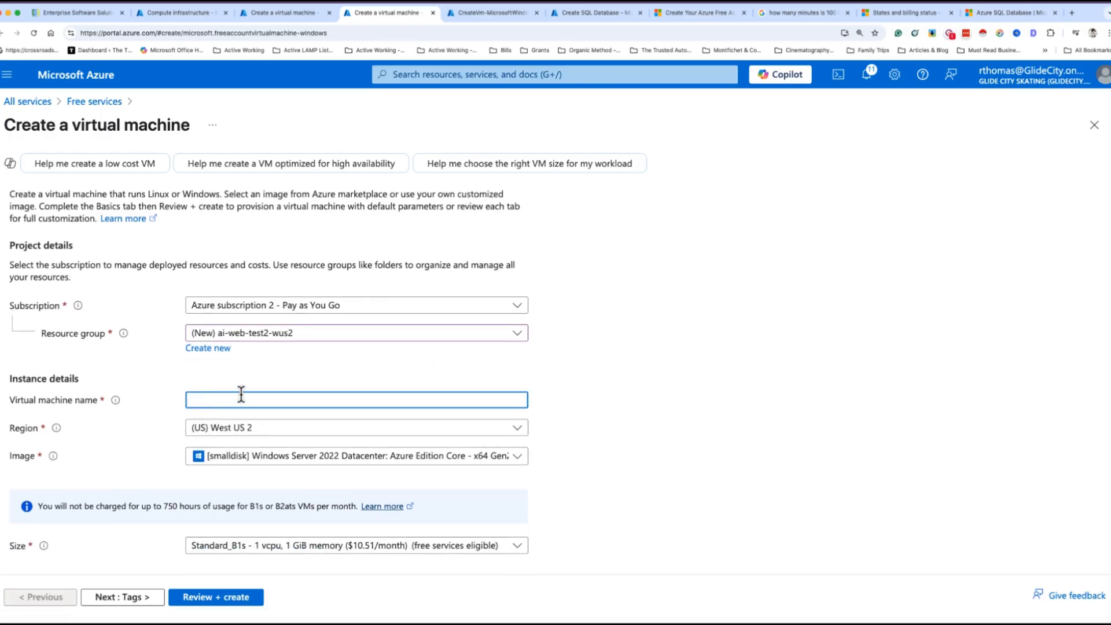
pyautogui.write('vm-we')
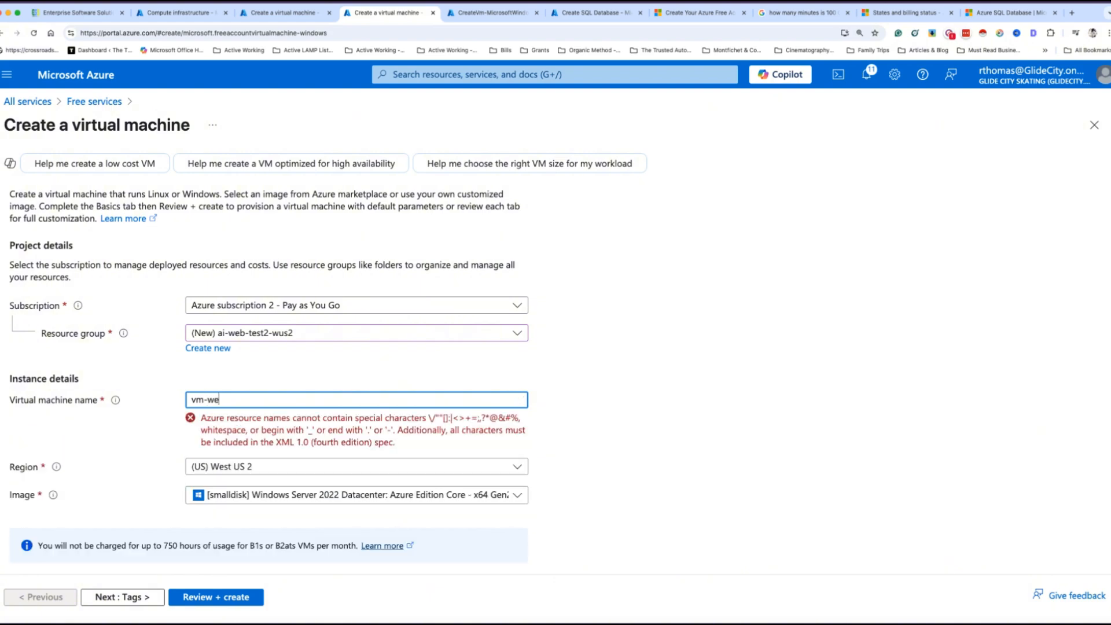
pyautogui.press('BackSpace')
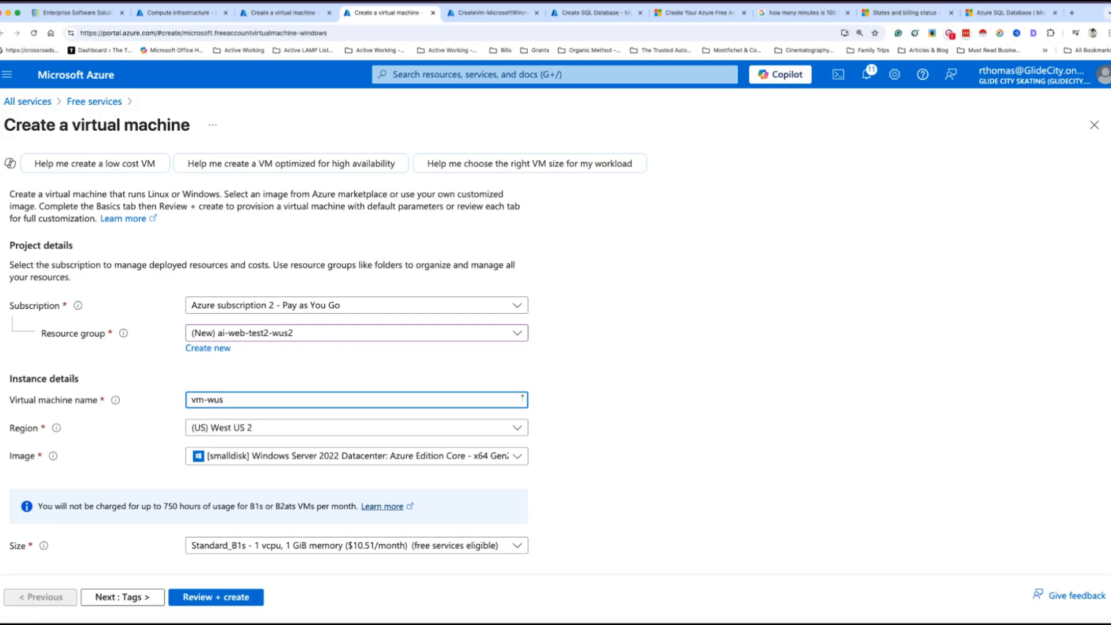
pyautogui.press('BackSpace')
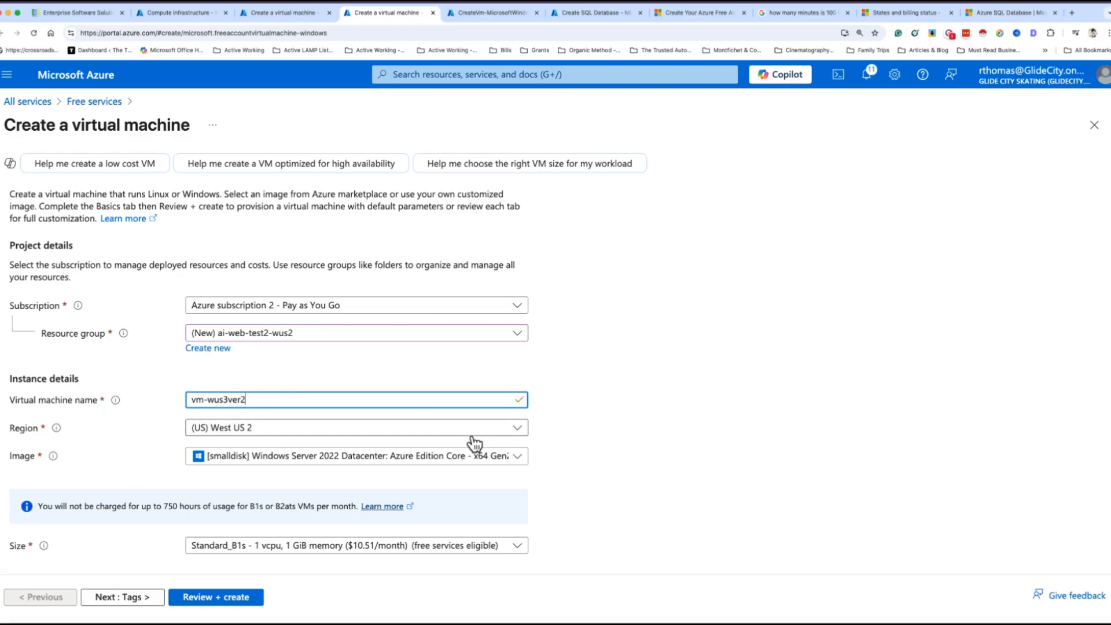
pyautogui.scroll(-3, 457, 451)
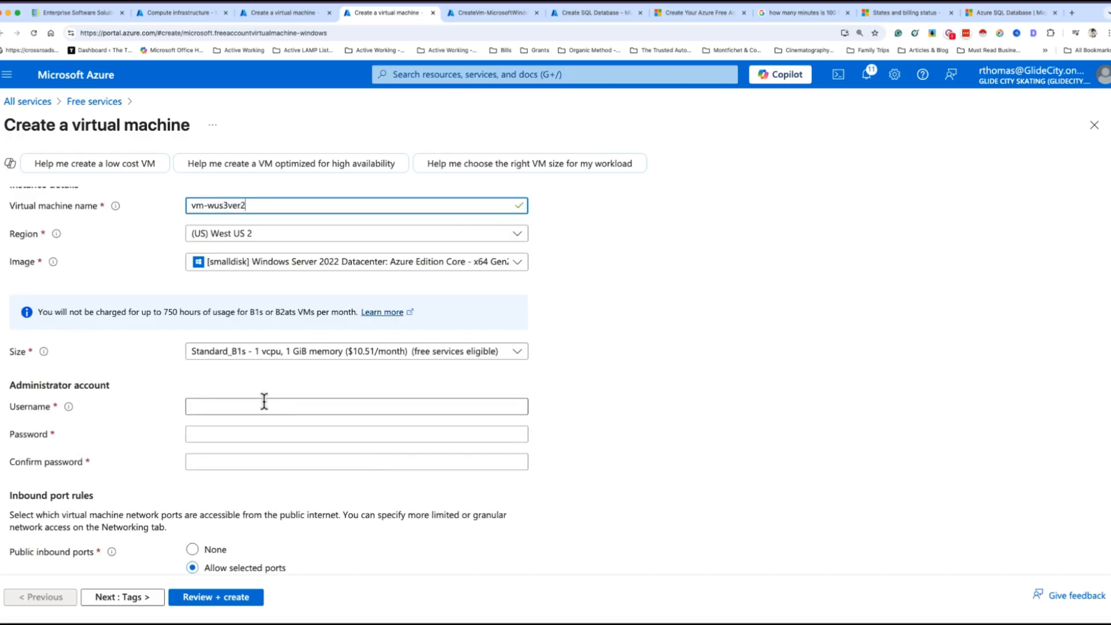
pyautogui.scroll(1, 267, 399)
# Check the Image list and keep Windows Server 2022 Azure Edition Core
pyautogui.click(302, 335)
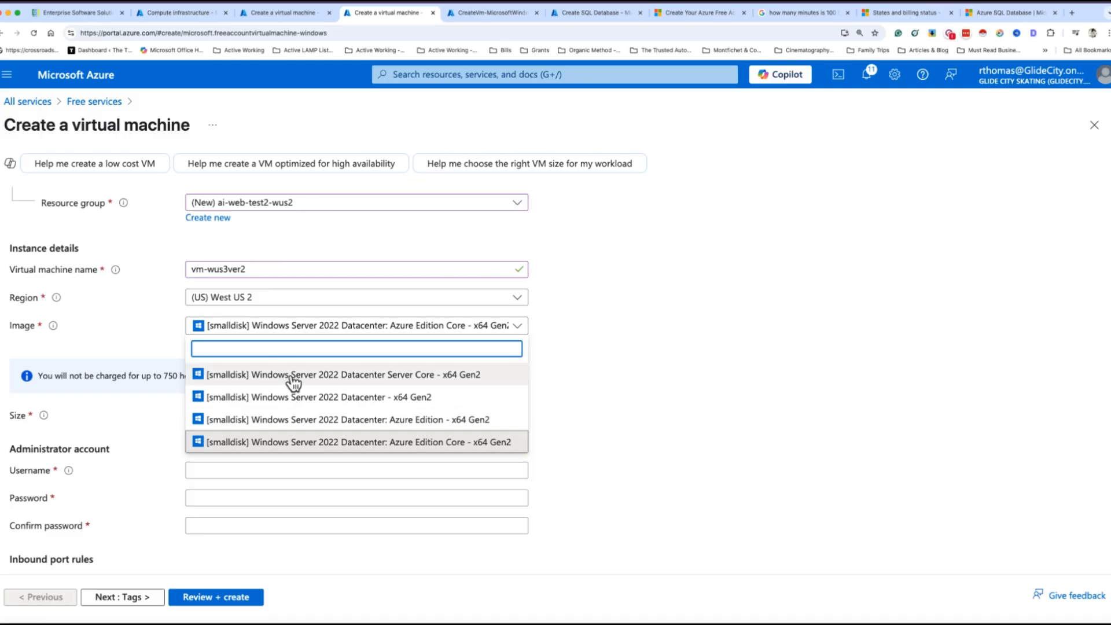
pyautogui.click(635, 389)
pyautogui.scroll(1, 578, 399)
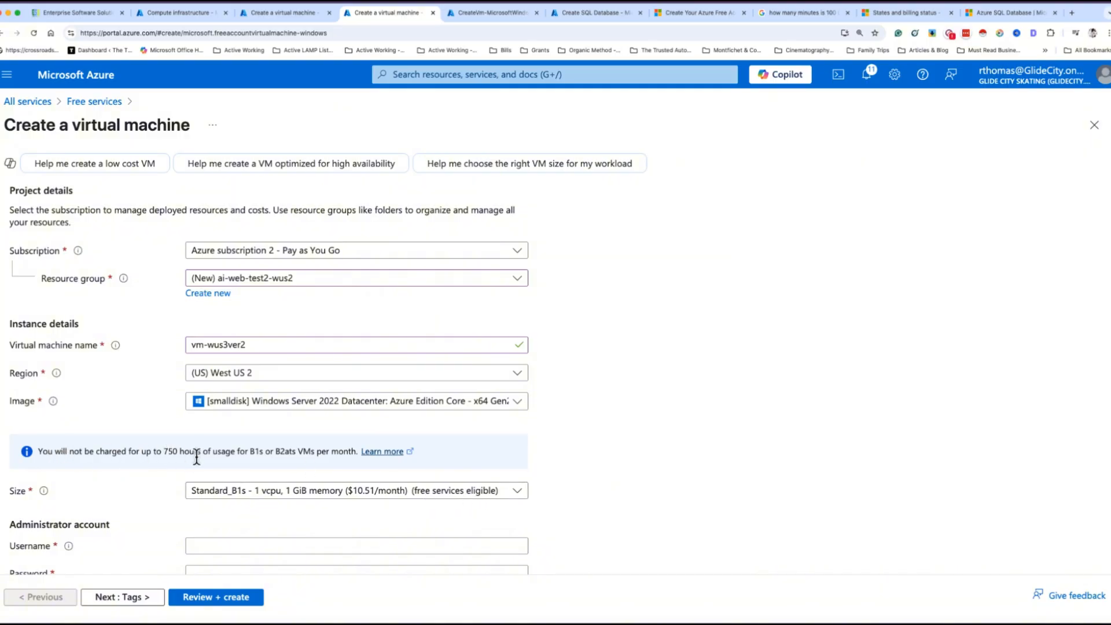
pyautogui.scroll(-3, 246, 445)
# Set the administrator username to adminuser
pyautogui.click(213, 359)
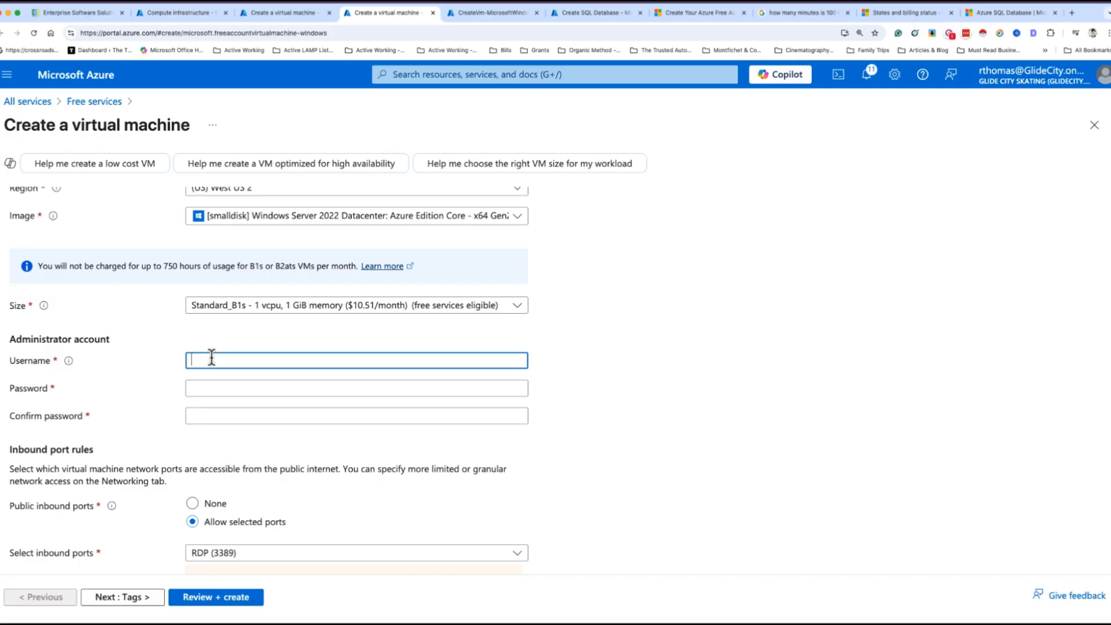
pyautogui.write('unser')
pyautogui.press('BackSpace')
pyautogui.click(195, 360)
pyautogui.write('a')
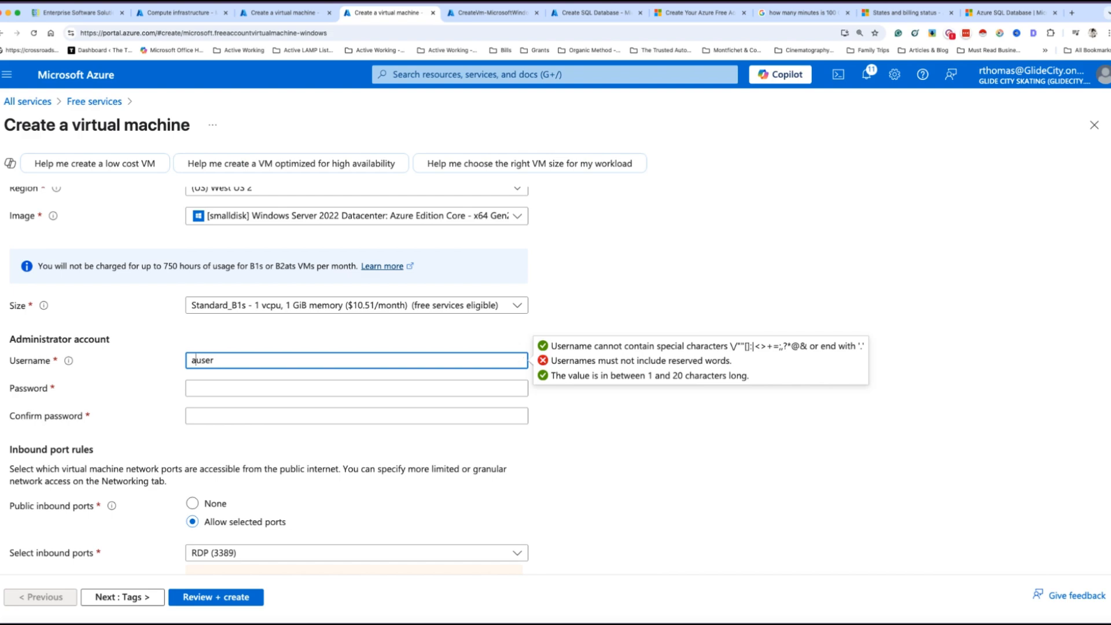
pyautogui.write('dmin')
# Enter and confirm the administrator password, and set public inbound ports to None
pyautogui.click(208, 385)
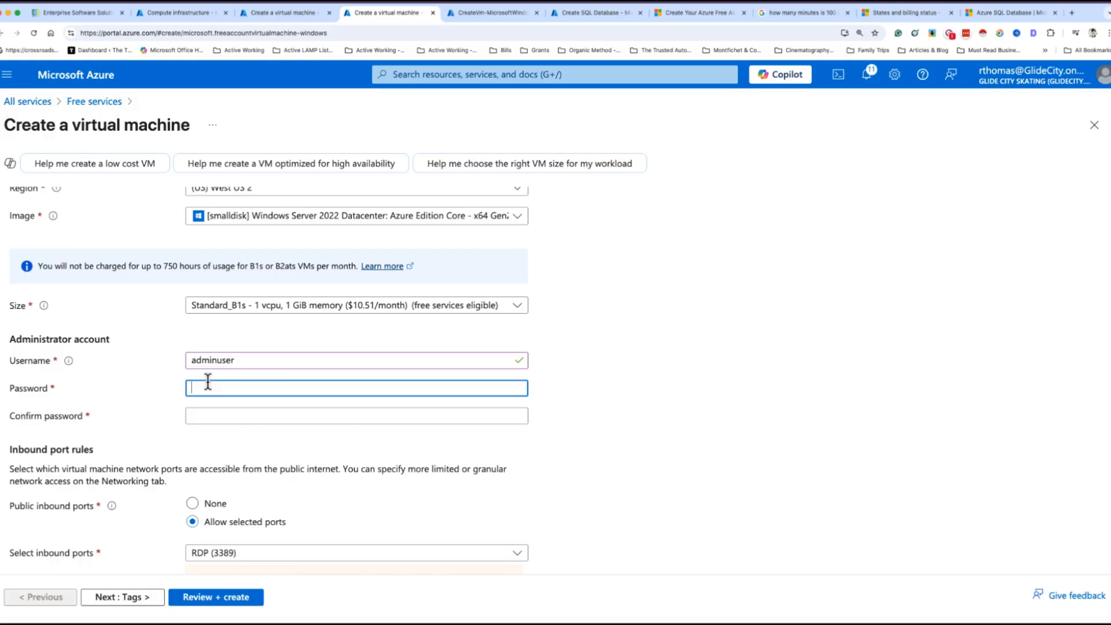
pyautogui.write('••••')
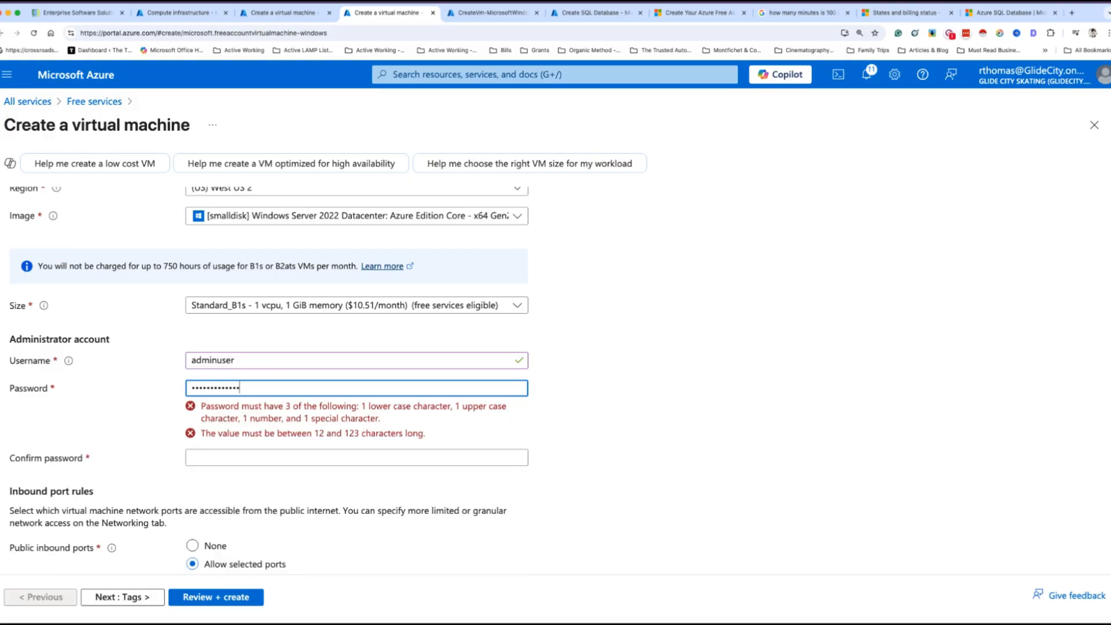
pyautogui.write('•')
pyautogui.press('Tab')
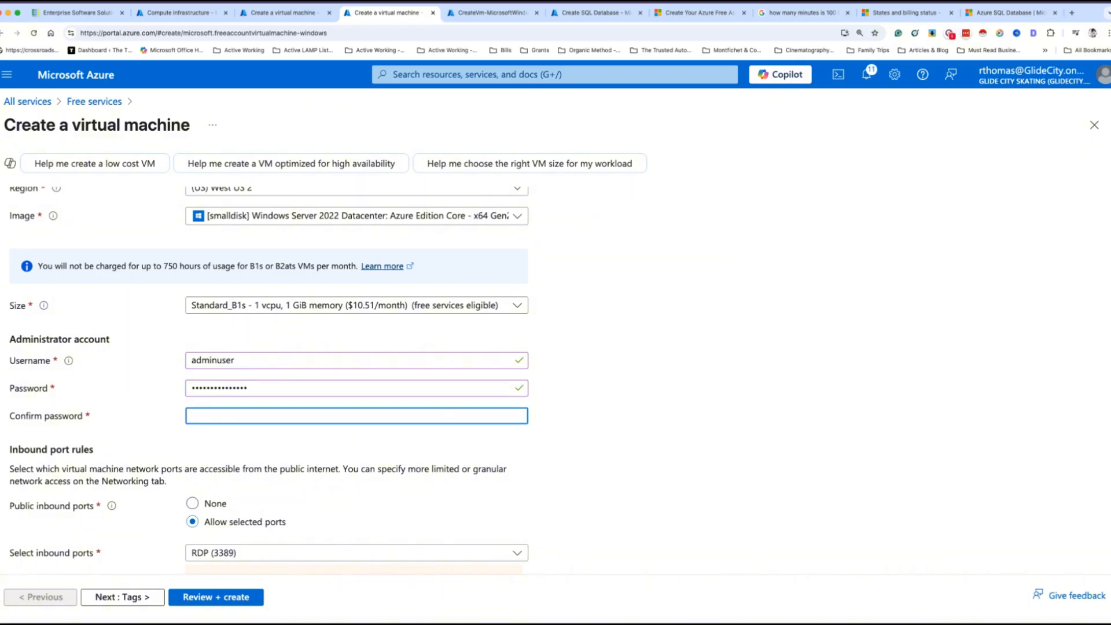
pyautogui.write('•••••••••••••')
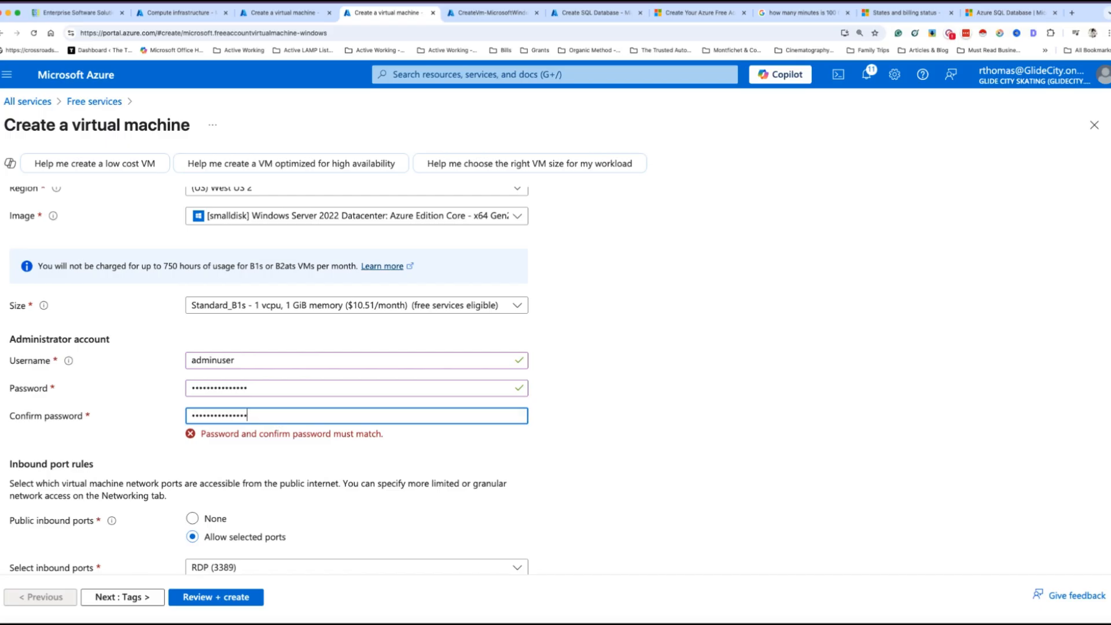
pyautogui.write('•')
pyautogui.click(622, 393)
pyautogui.scroll(-1, 471, 434)
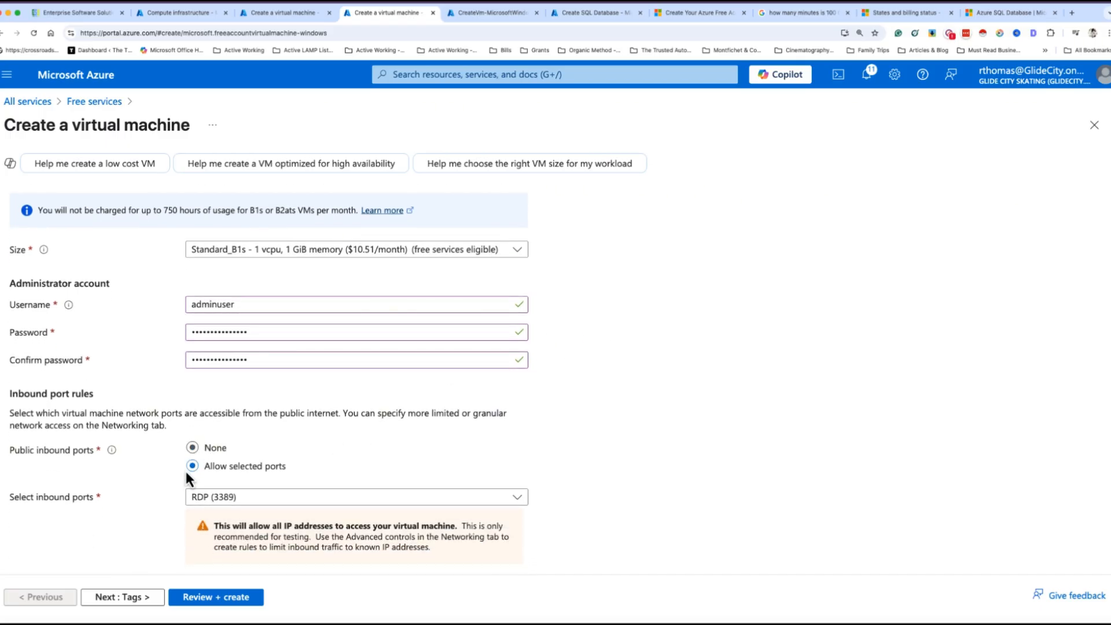
pyautogui.click(192, 448)
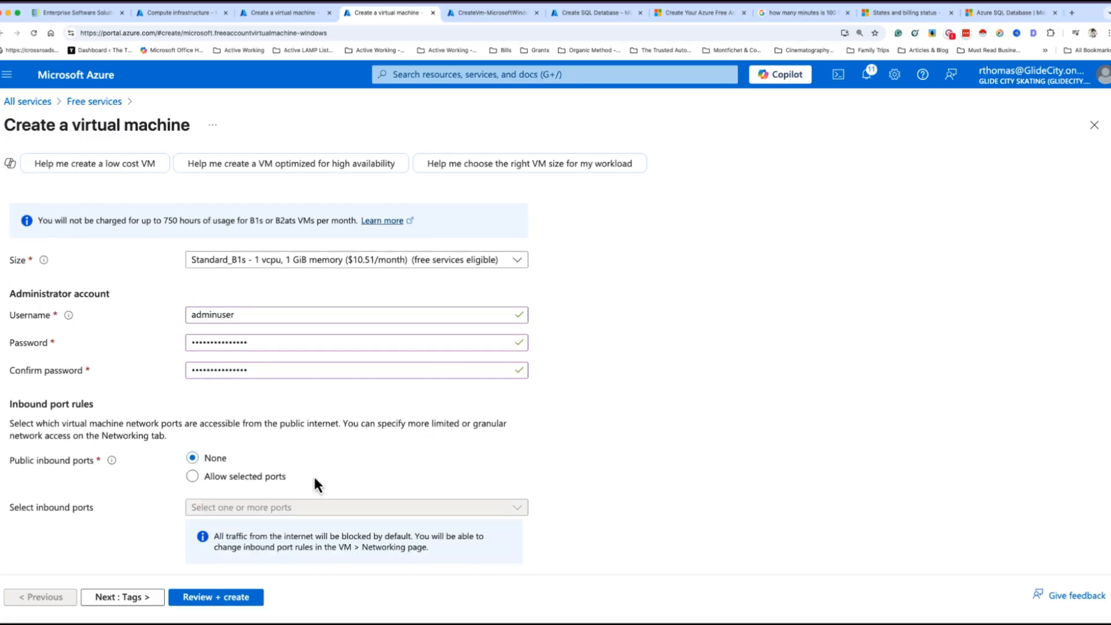
# Add a CostCenter tag with value 1289 and run Review + create validation
pyautogui.scroll(5, 186, 489)
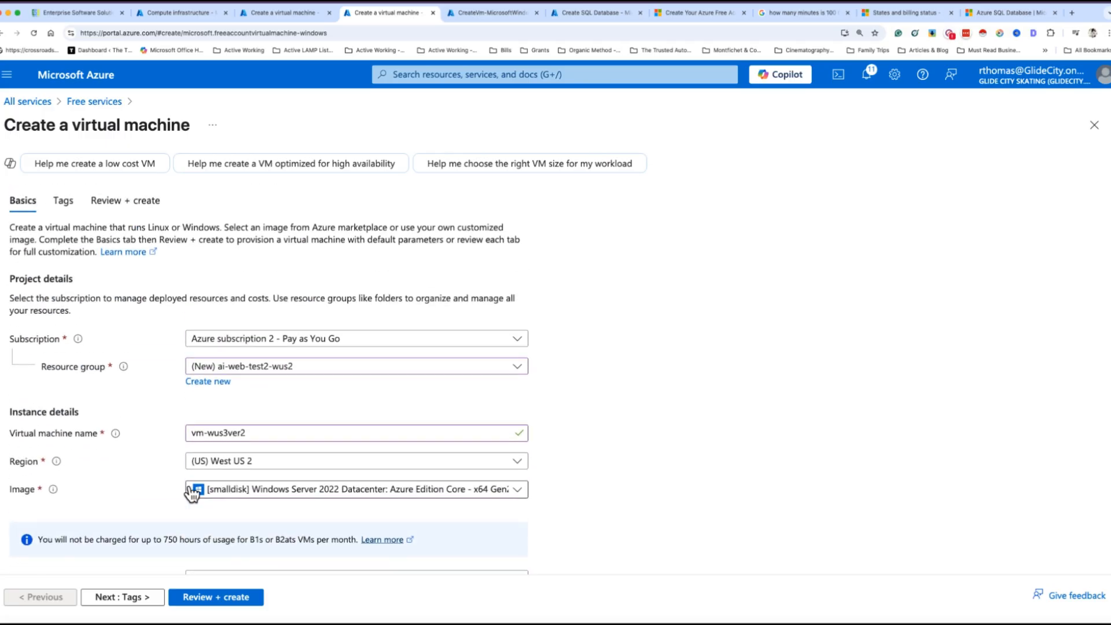
pyautogui.click(63, 204)
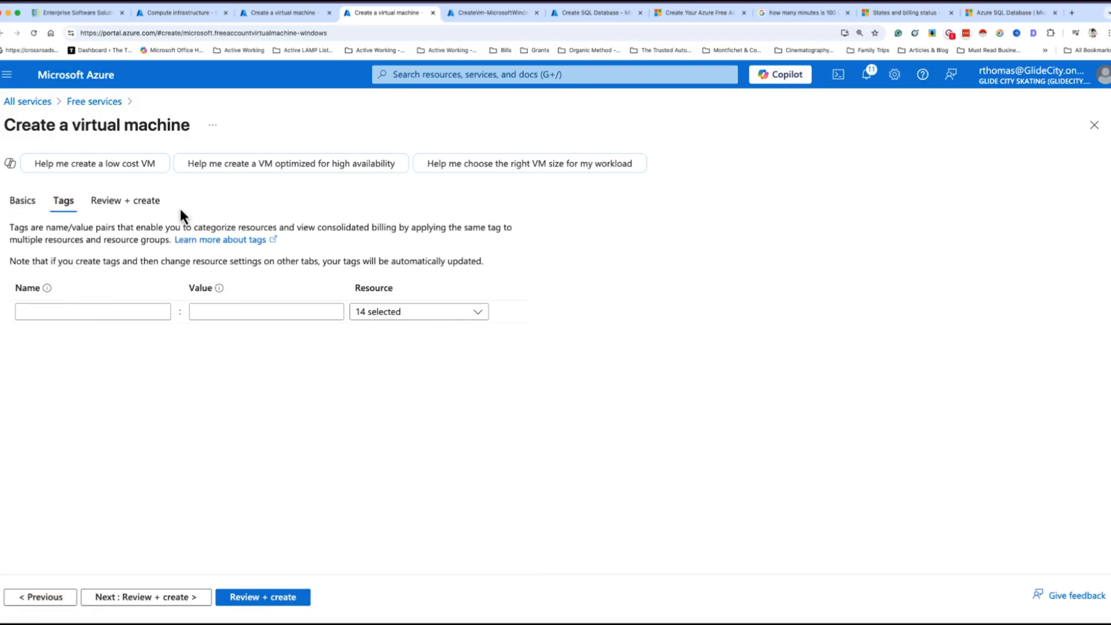
pyautogui.click(99, 311)
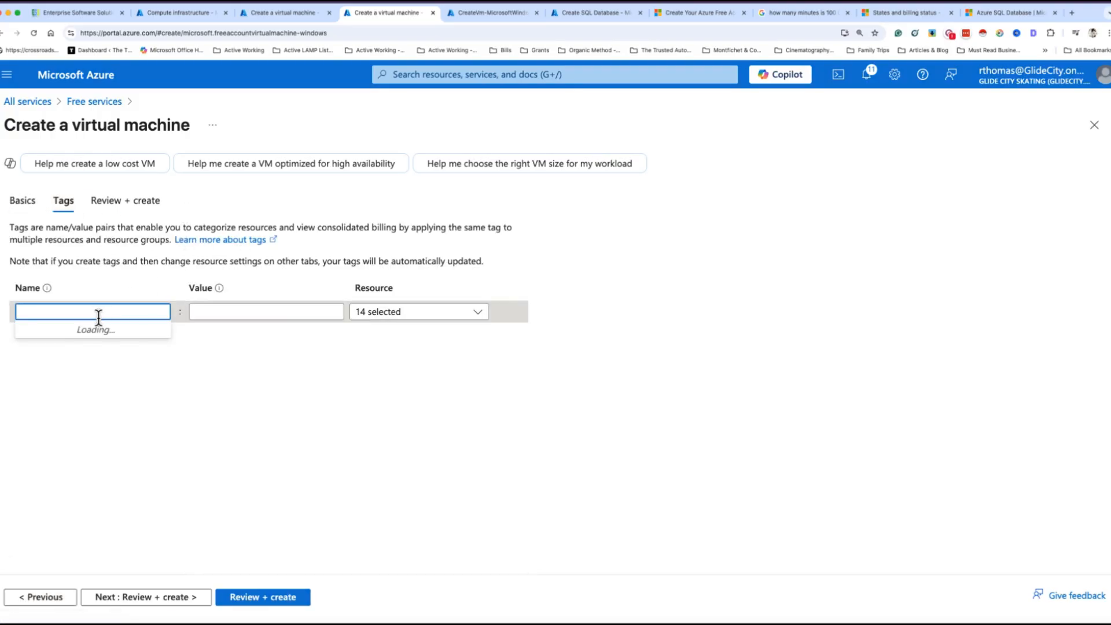
pyautogui.click(95, 329)
pyautogui.click(198, 311)
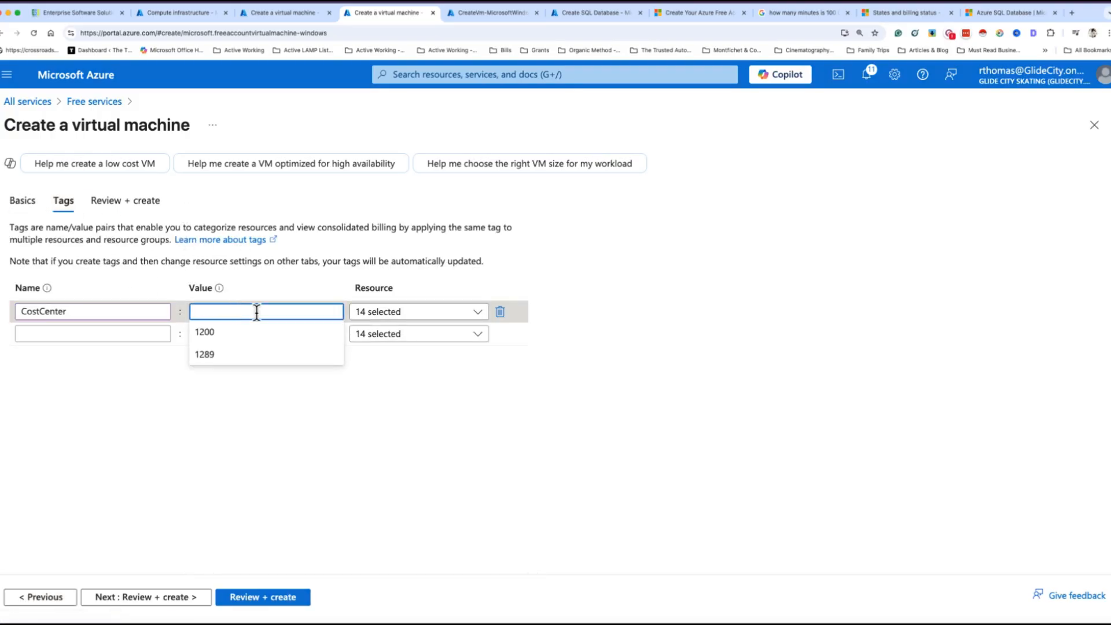
pyautogui.click(215, 355)
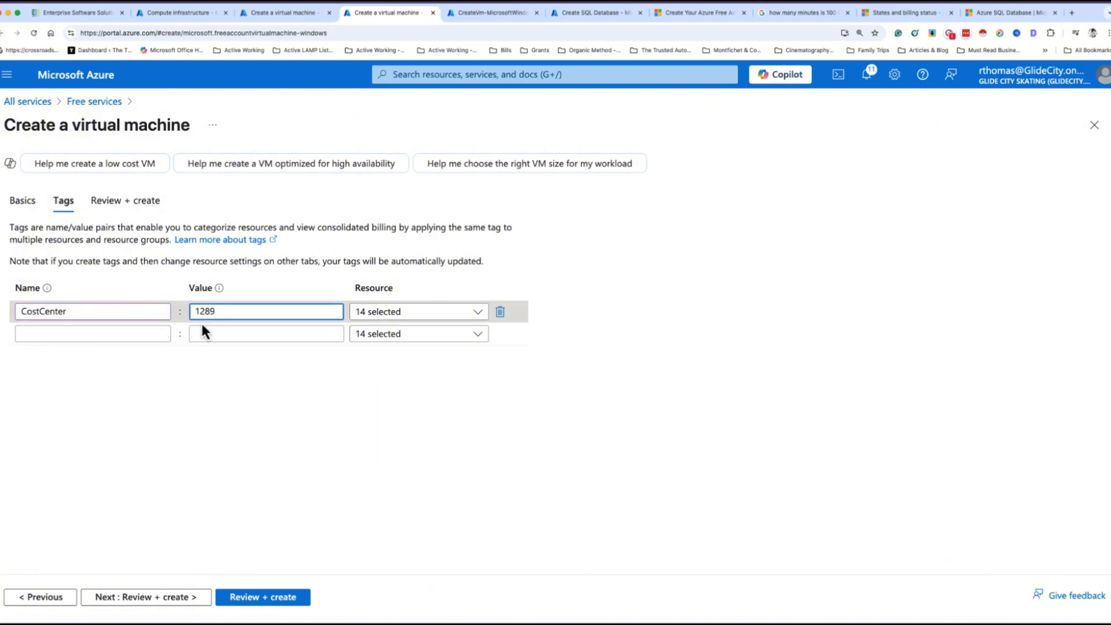
pyautogui.click(125, 201)
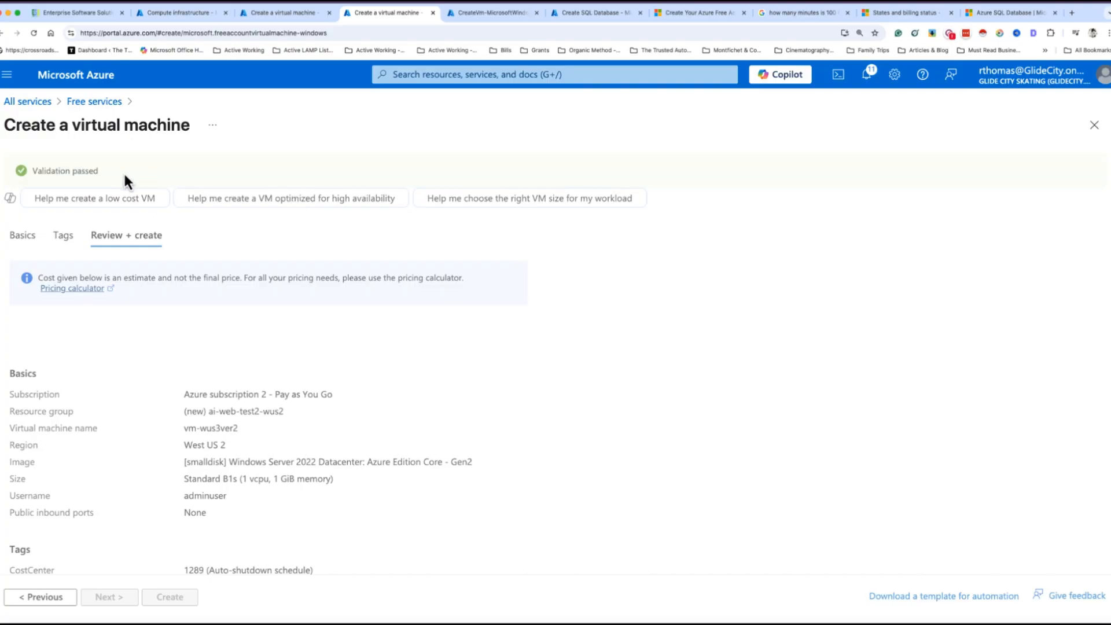
# Scroll the vm-wus3ver2 review summary, then view the completed CreateVm-MicrosoftWindowsServer deployment overview
pyautogui.scroll(-6, 527, 352)
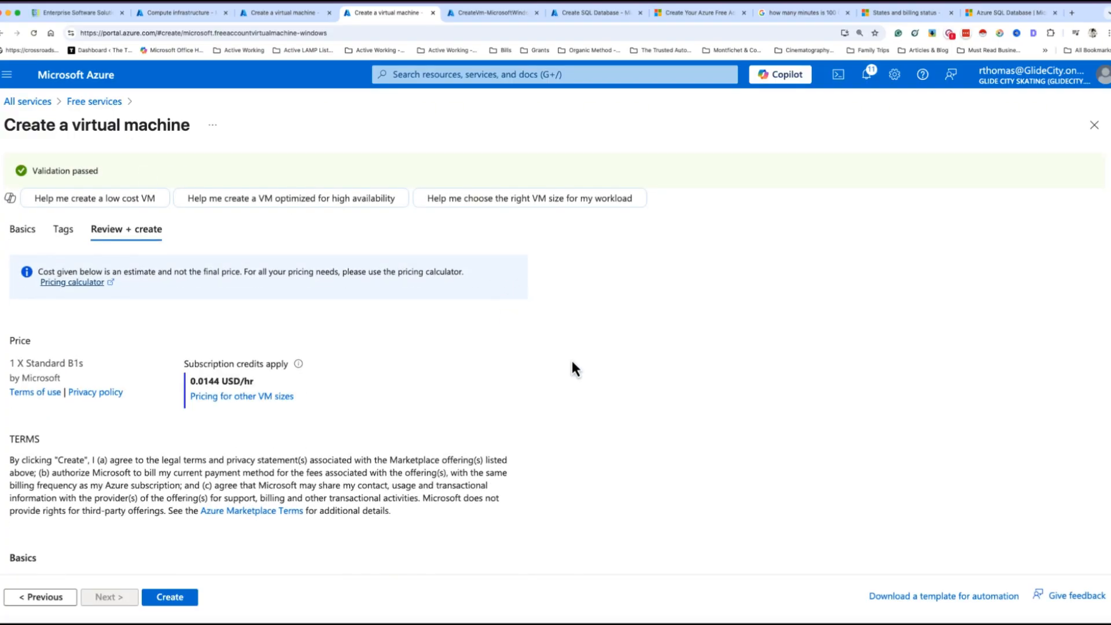
pyautogui.scroll(-2, 547, 363)
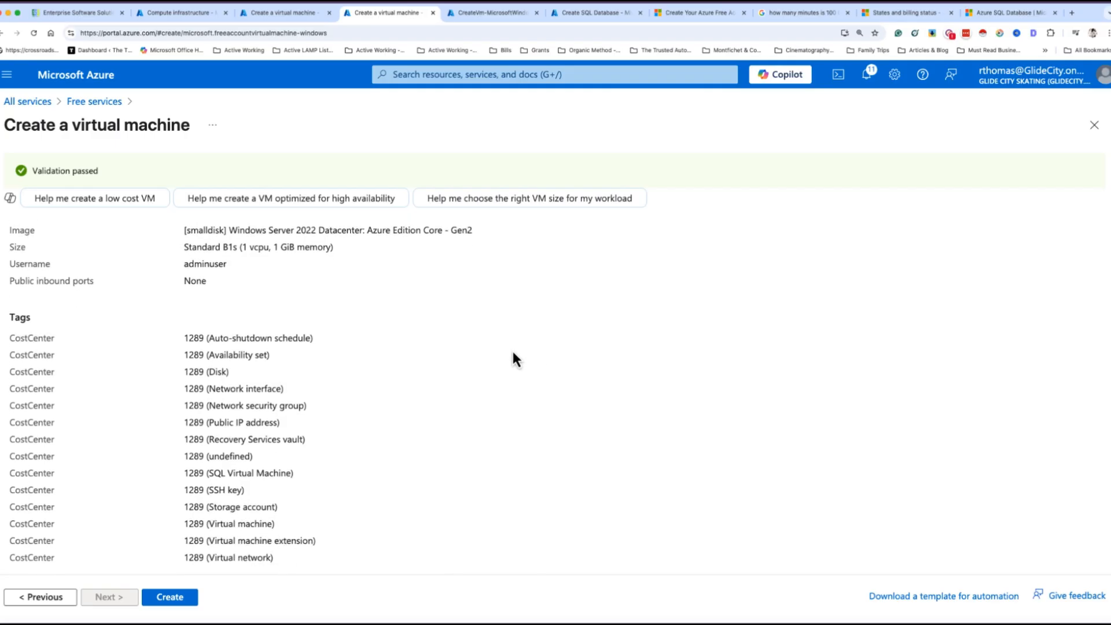
pyautogui.click(501, 12)
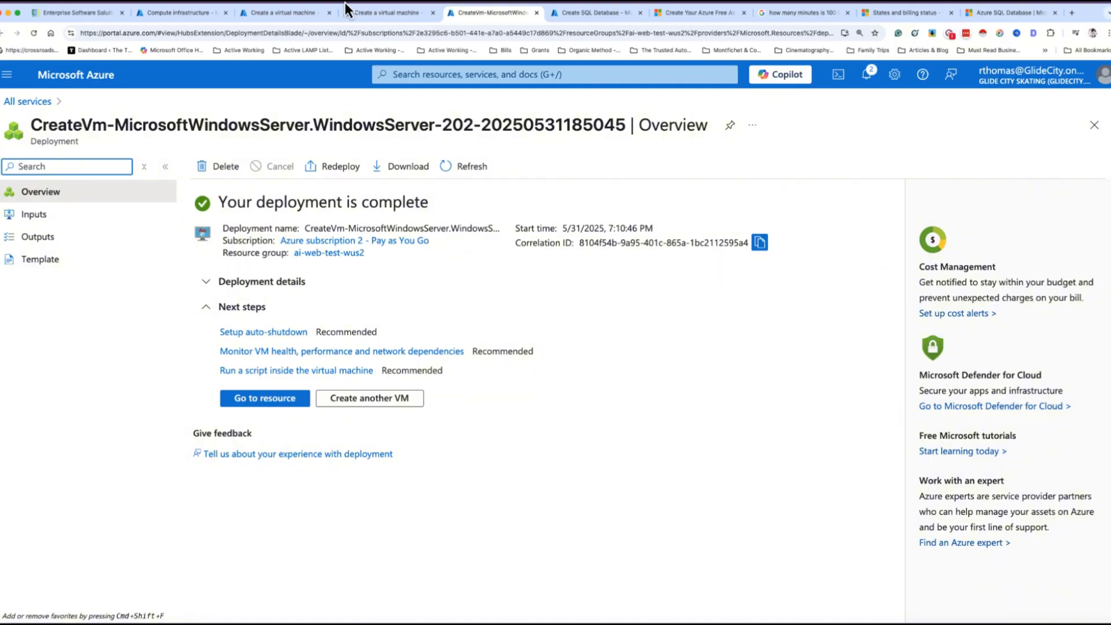
pyautogui.click(382, 15)
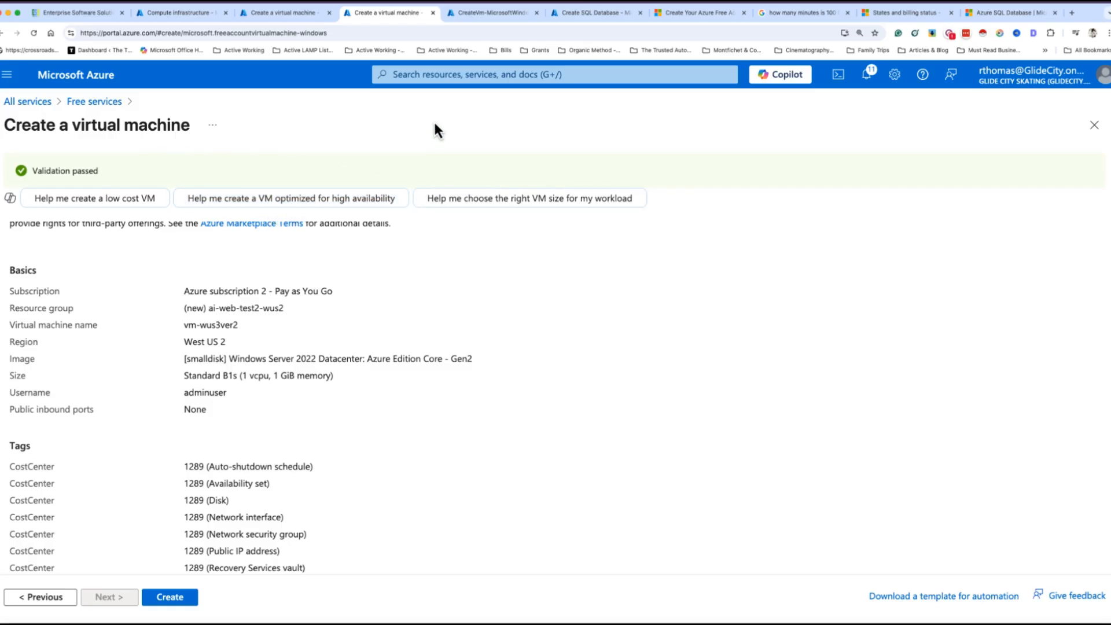
pyautogui.click(490, 13)
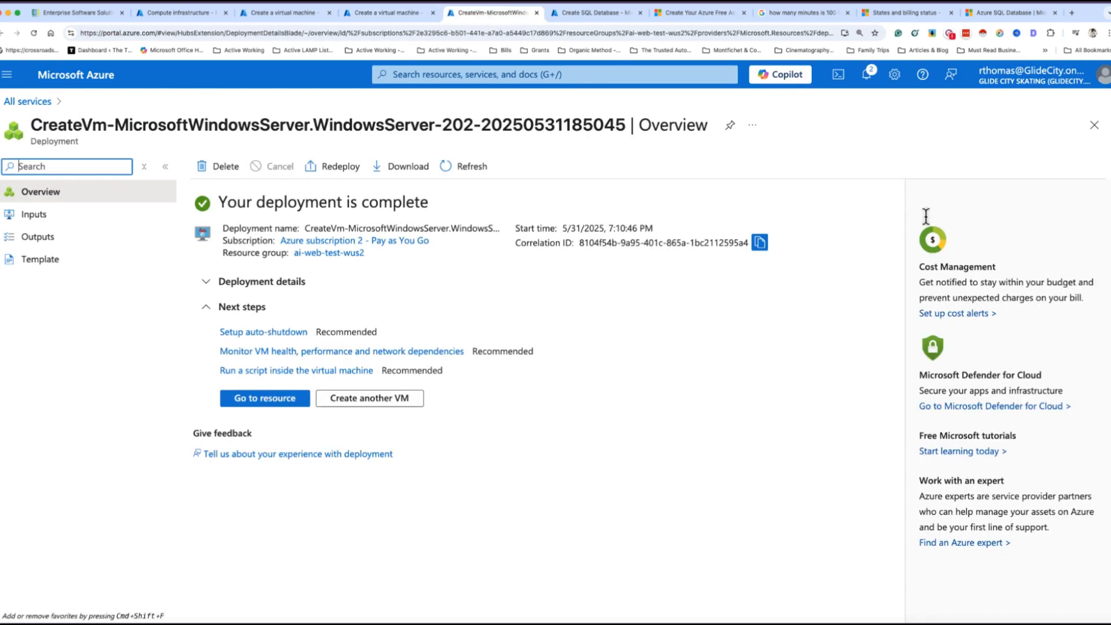